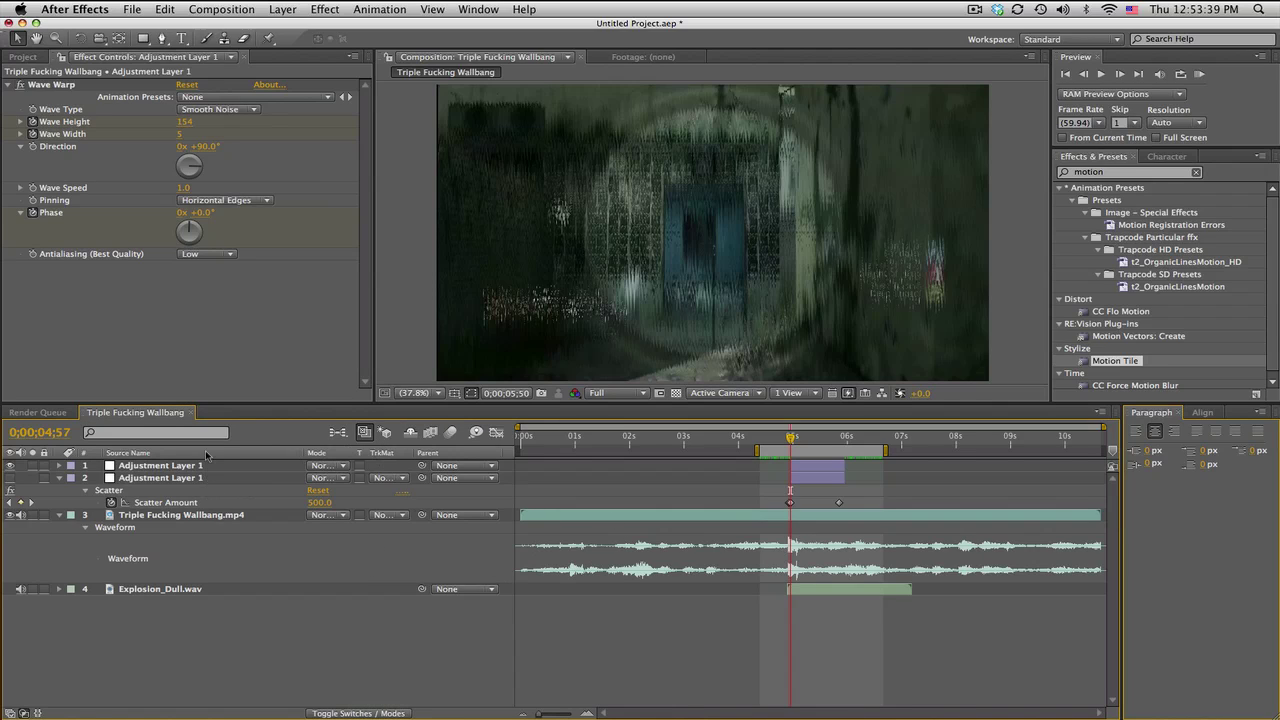
# Step: Preview the glitch burst, then hide the wave warp adjustment layer and preview again
pyautogui.click(1199, 74)
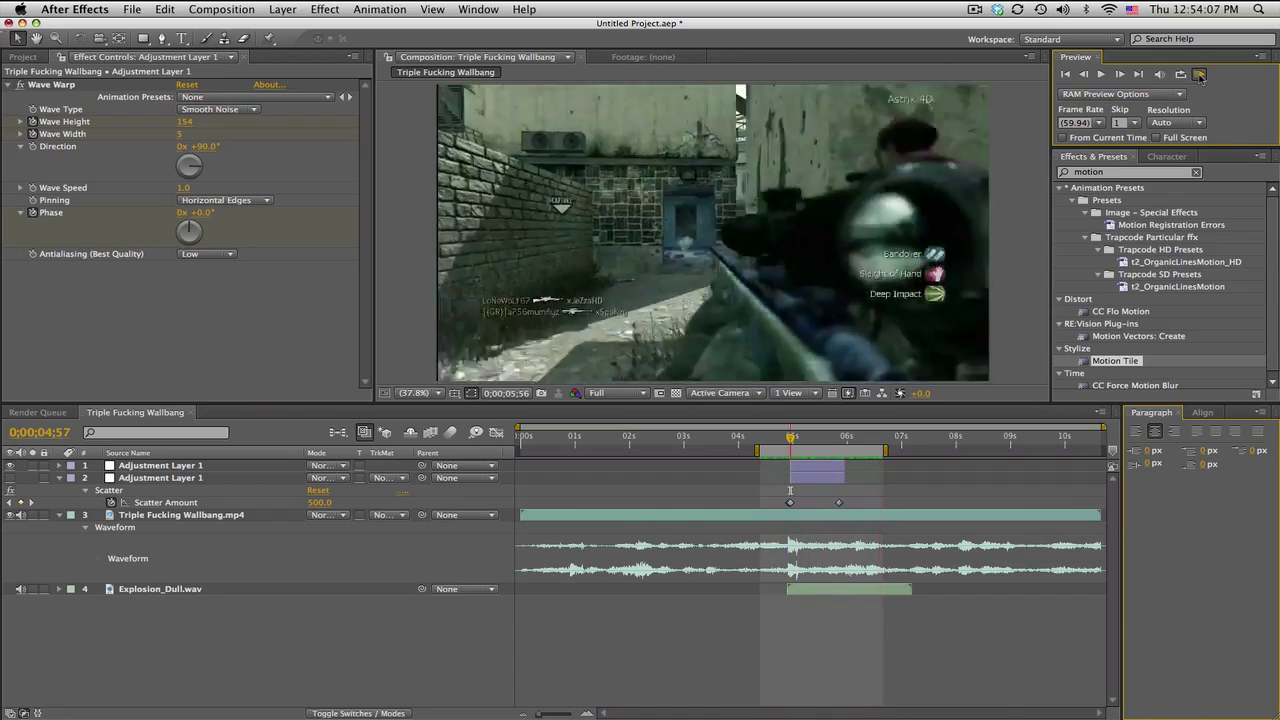
pyautogui.click(868, 426)
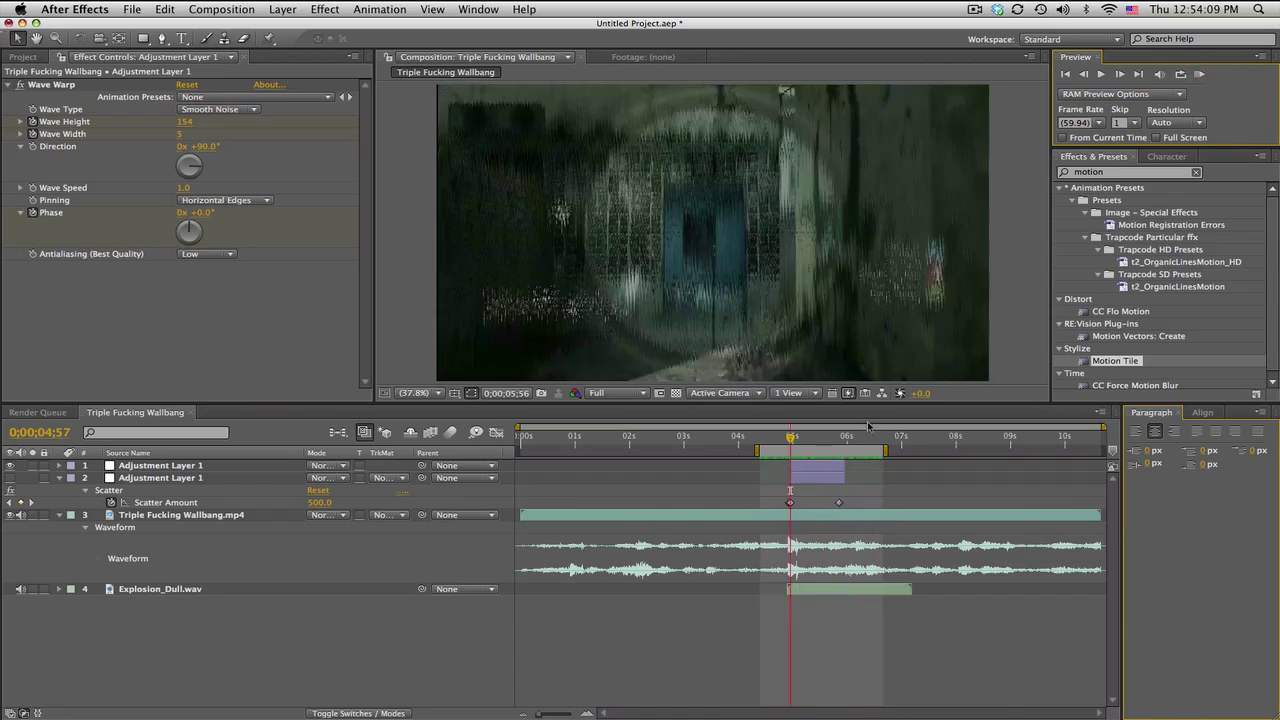
pyautogui.click(10, 466)
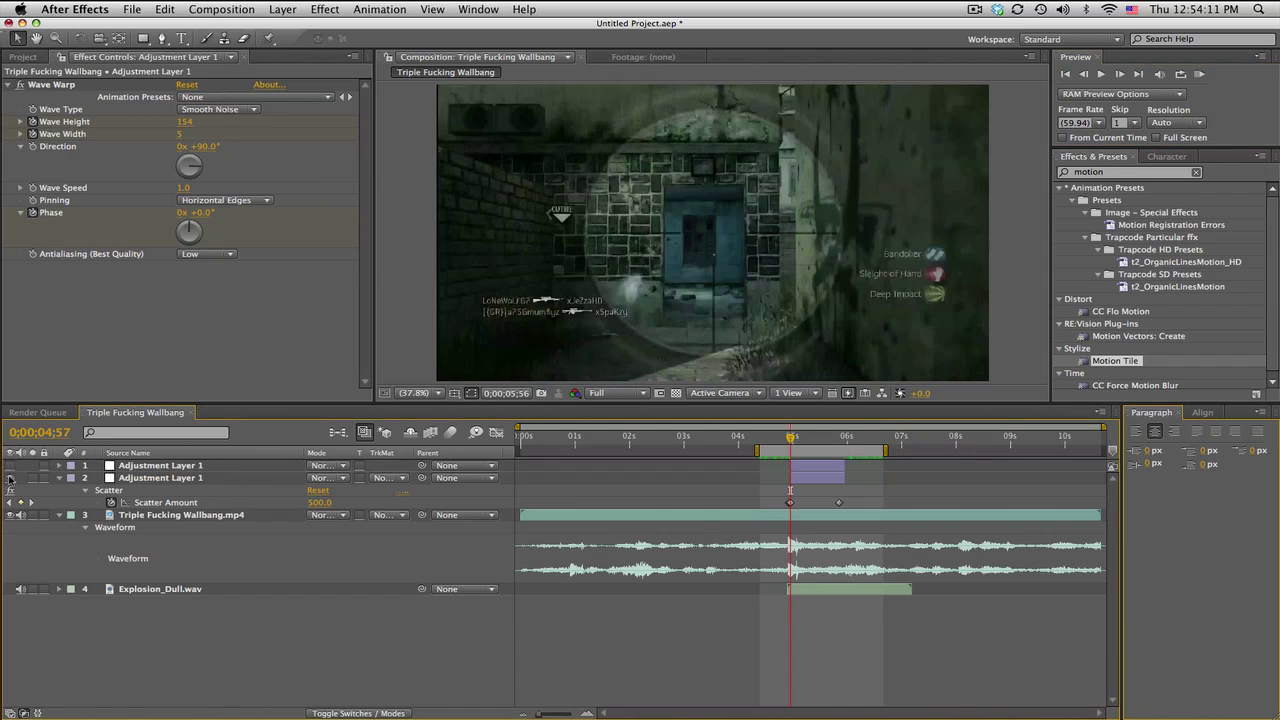
pyautogui.click(1200, 74)
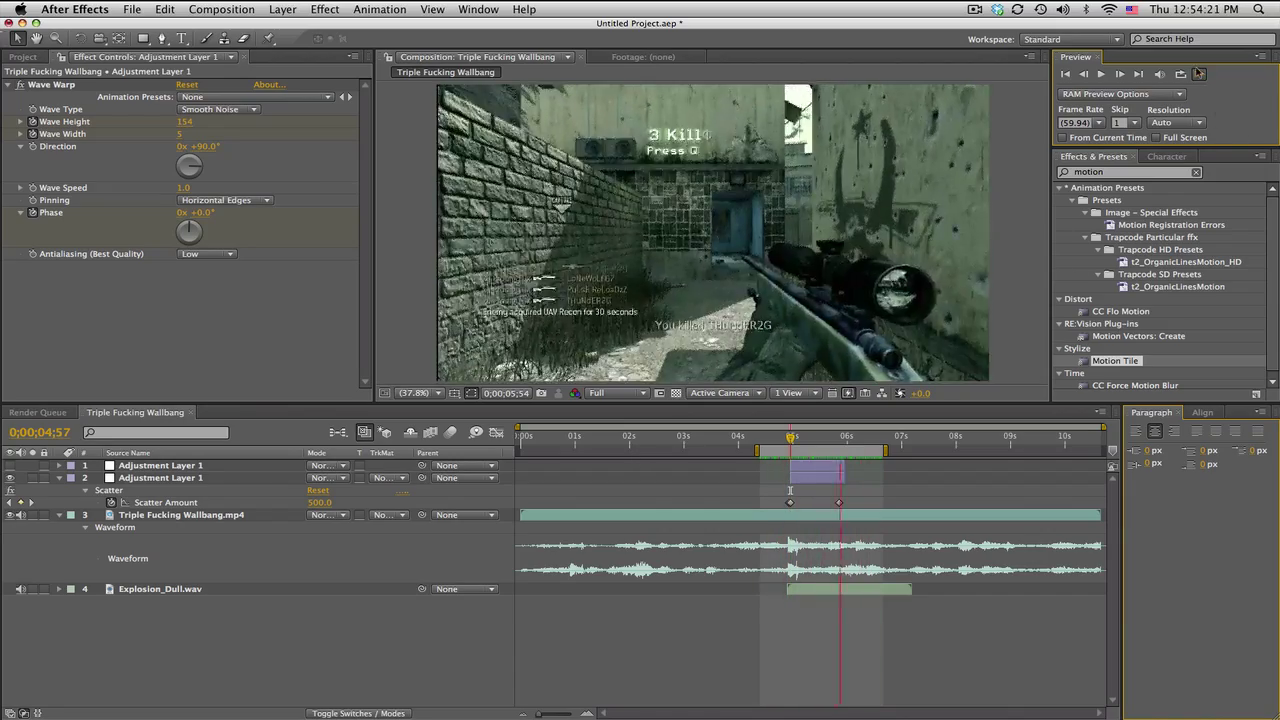
# Step: Stop playback at 0;00;04;59 and delete the Scatter adjustment layer and the remaining one
pyautogui.press('space')
pyautogui.moveTo(790, 438); pyautogui.dragTo(820, 438)
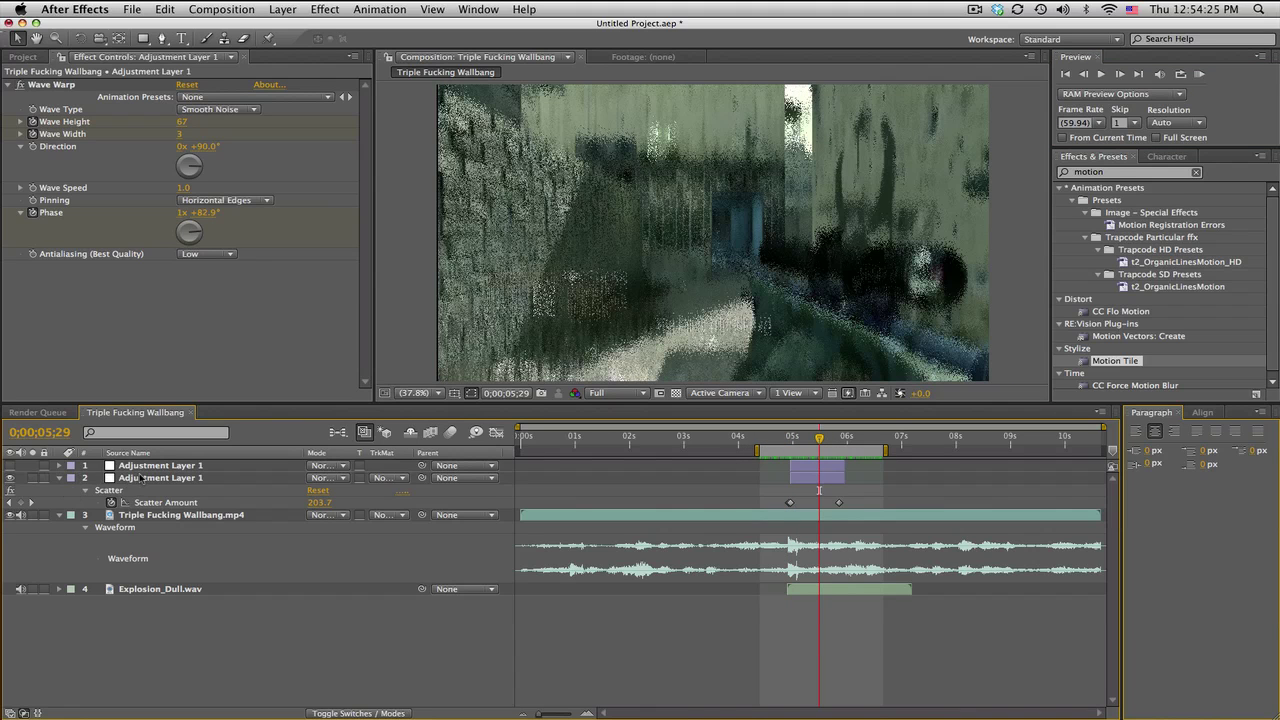
pyautogui.click(142, 479)
pyautogui.press('Delete')
pyautogui.click(145, 466)
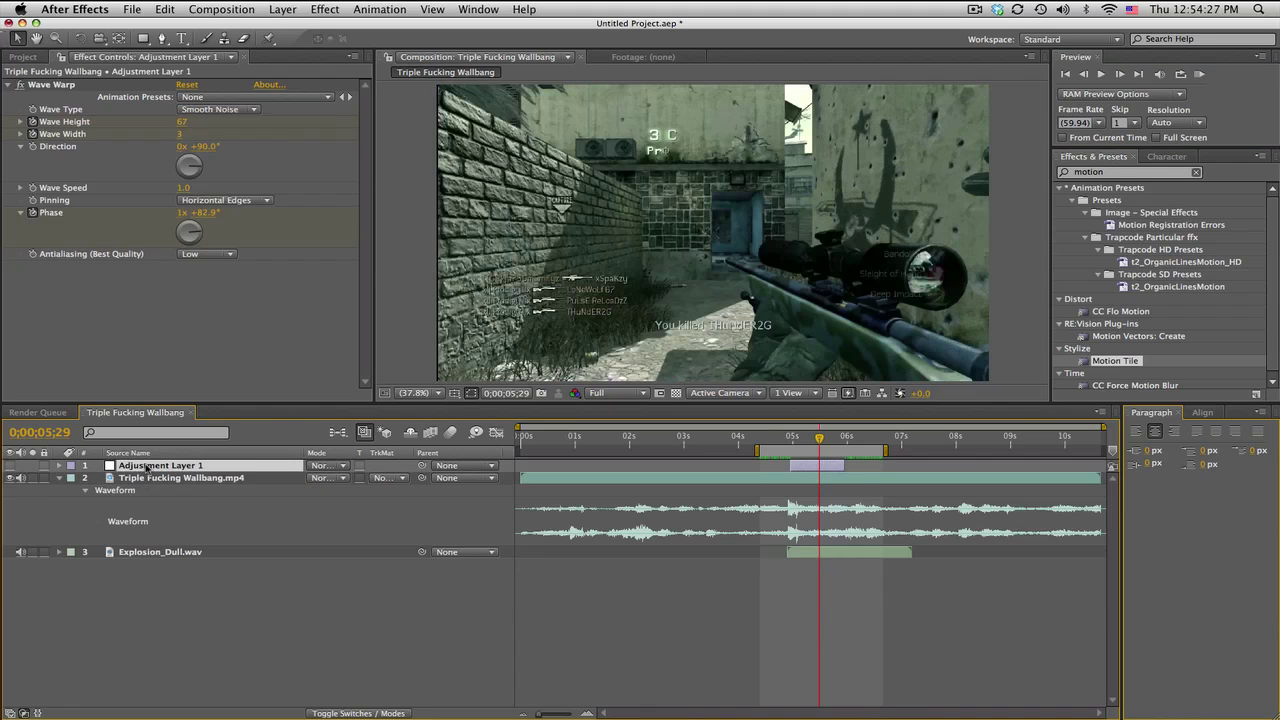
pyautogui.press('Delete')
pyautogui.click(280, 9)
# Step: Add a new adjustment layer trimmed from 0;00;04;56 to 0;00;05;53, then park at 0;00;05;03
pyautogui.moveTo(300, 26)
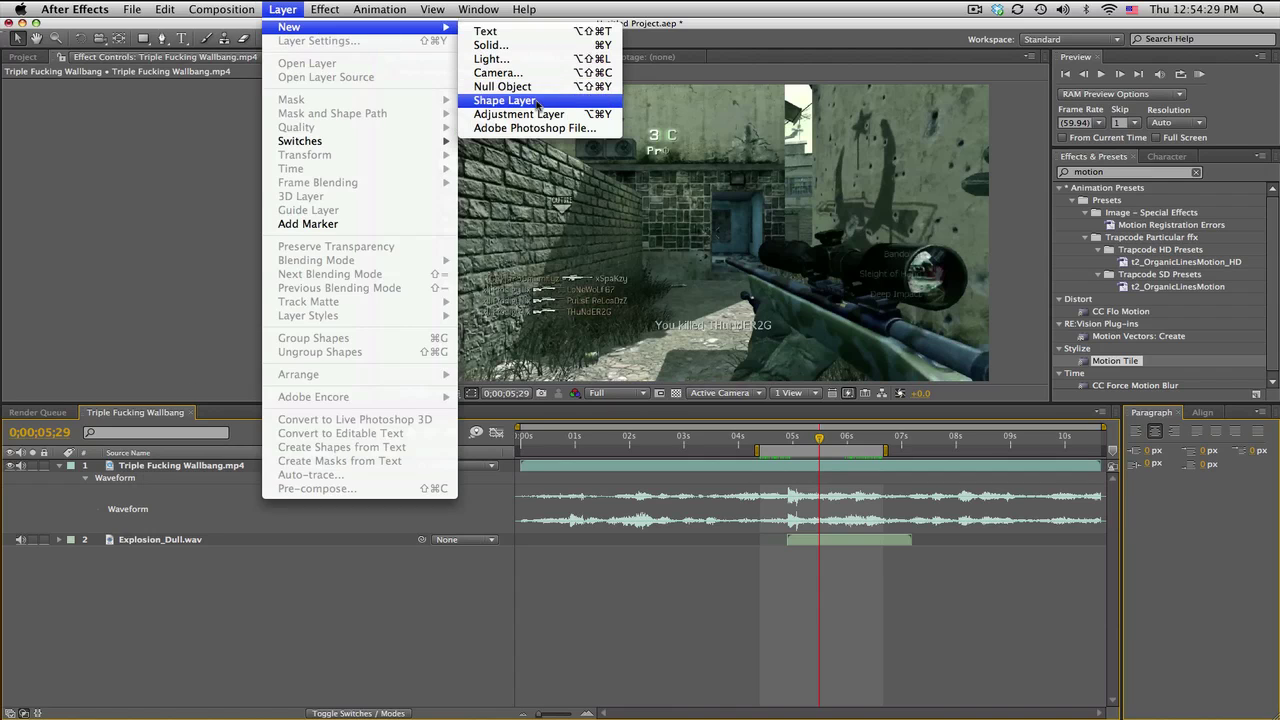
pyautogui.click(505, 118)
pyautogui.click(791, 439)
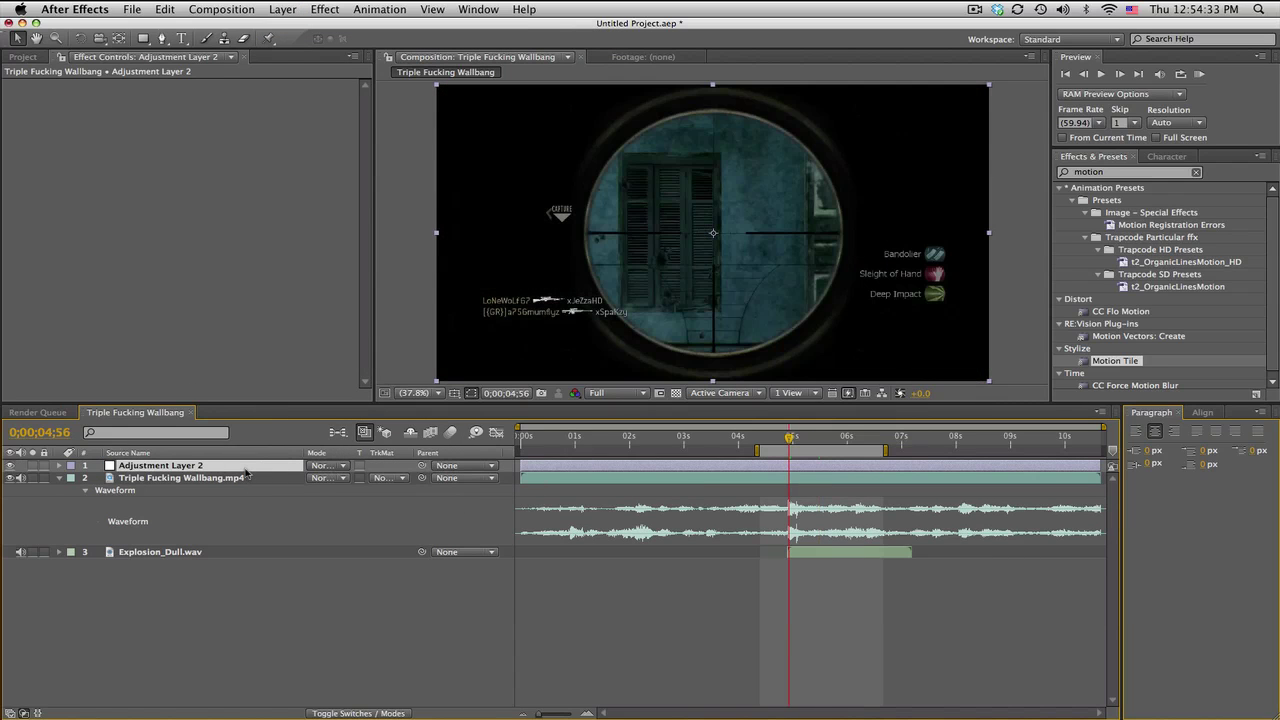
pyautogui.hotkey('alt', '[')
pyautogui.click(841, 438)
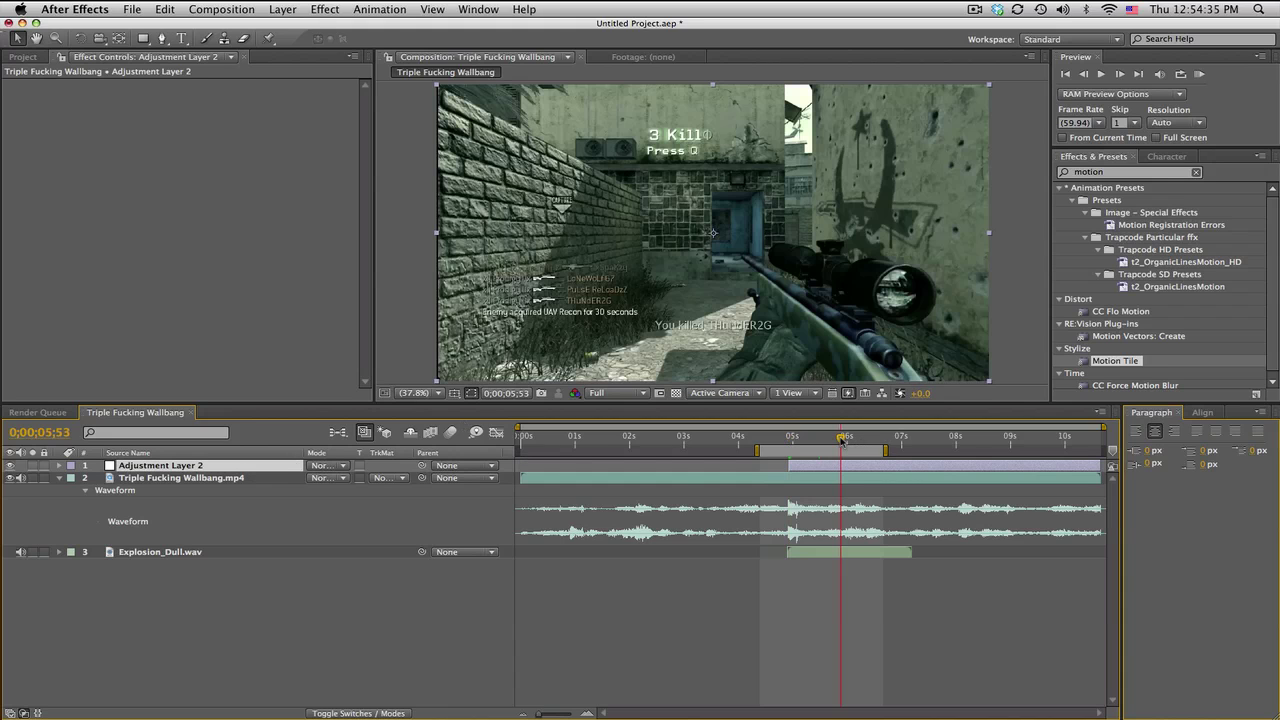
pyautogui.hotkey('alt', ']')
pyautogui.click(798, 438)
pyautogui.click(810, 438)
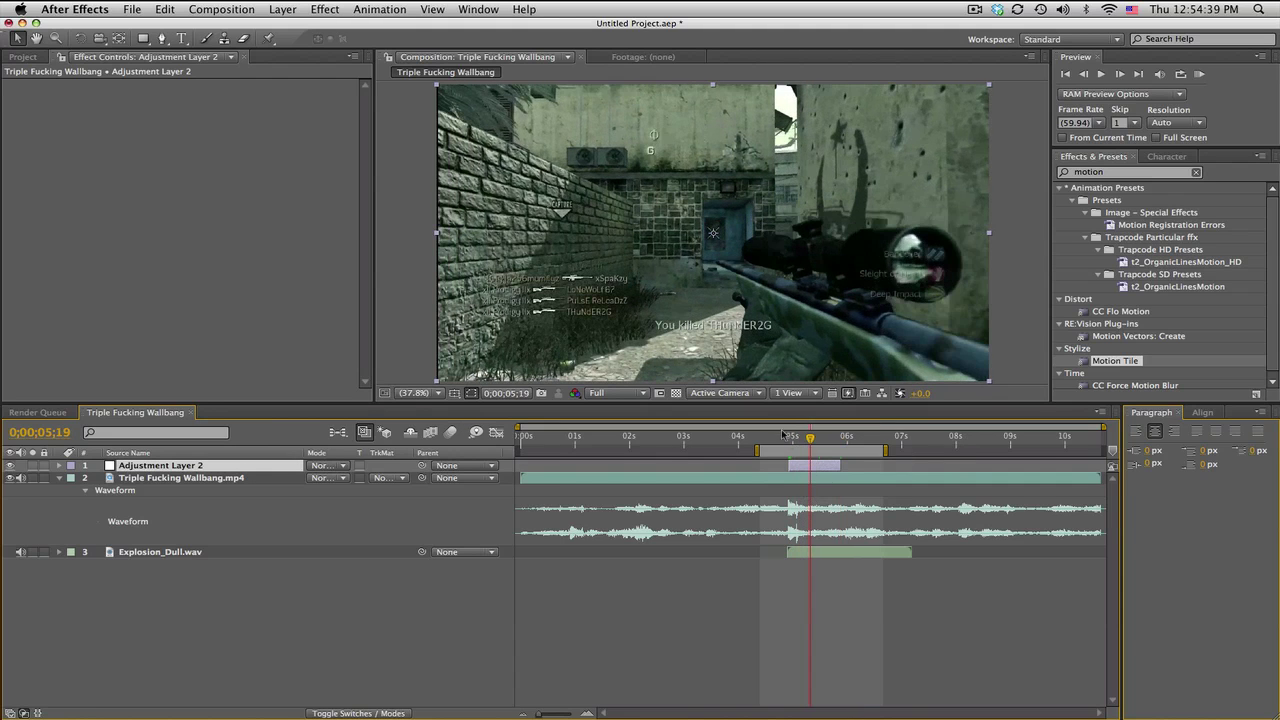
pyautogui.moveTo(788, 437); pyautogui.dragTo(796, 437)
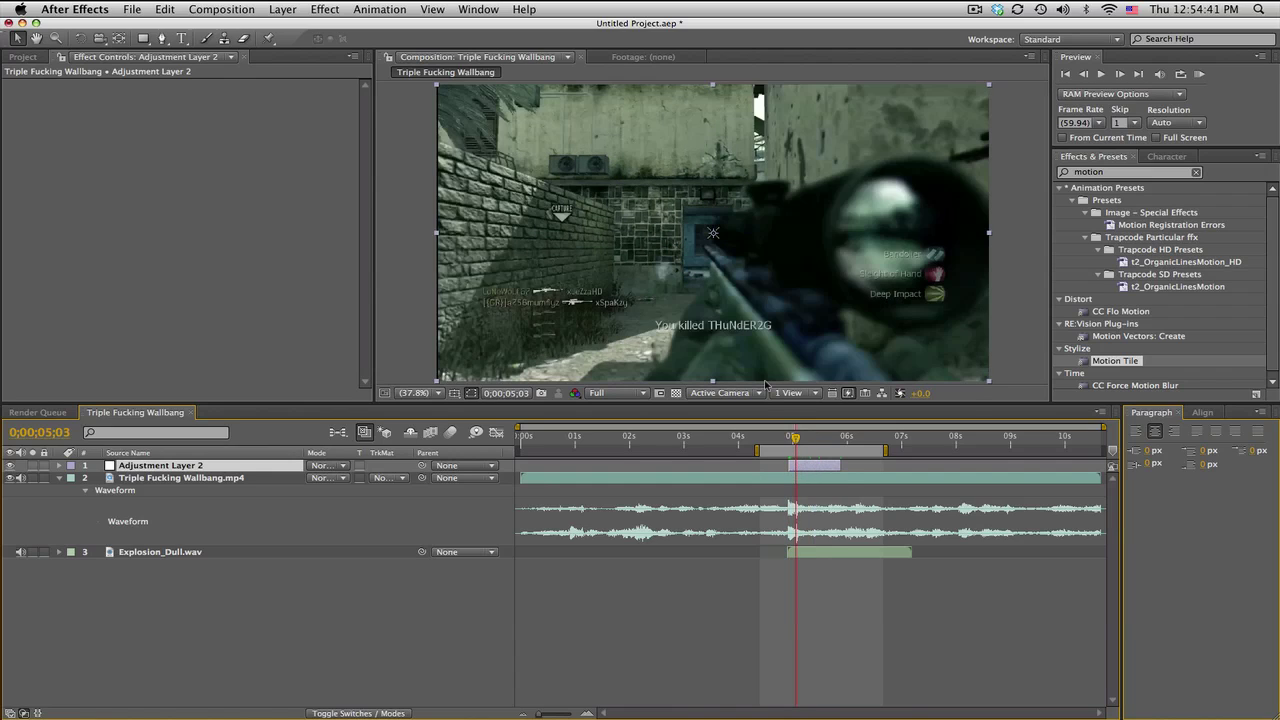
# Step: Search effects for 'wav', try and remove Wave World, then apply Wave Warp to Adjustment Layer 2
pyautogui.doubleClick(1106, 173)
pyautogui.write('wave')
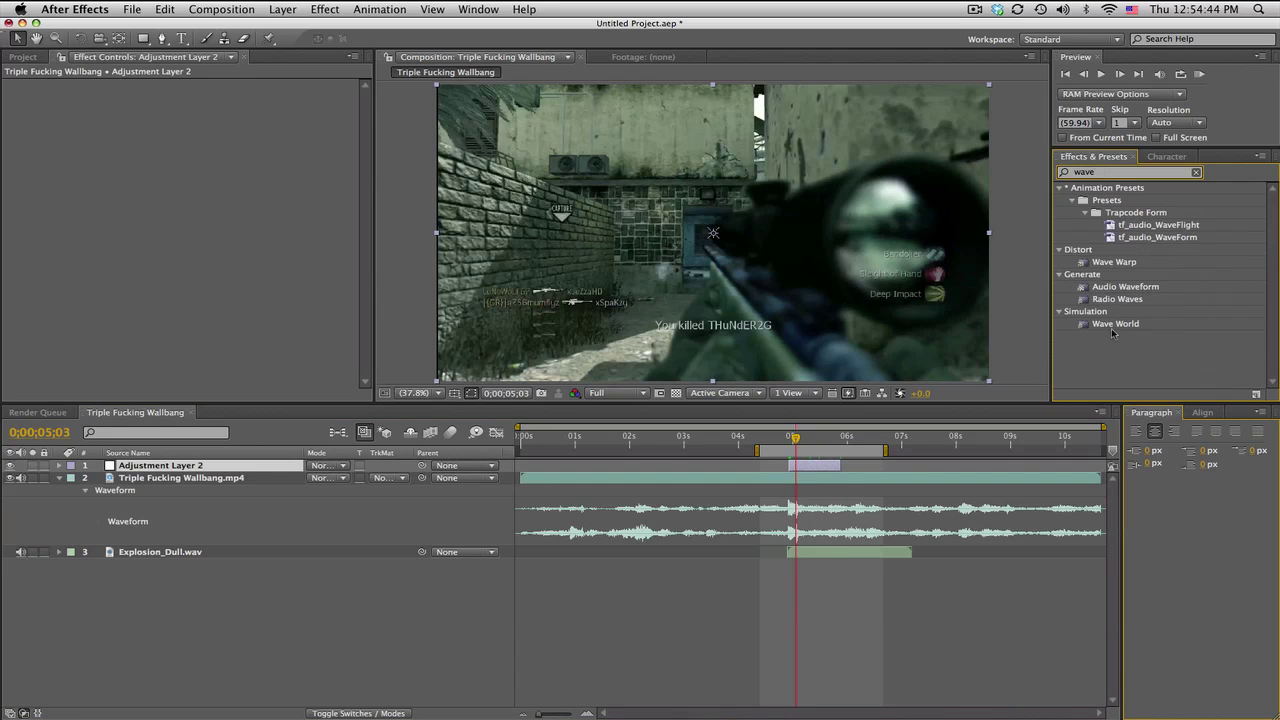
pyautogui.moveTo(1112, 333); pyautogui.dragTo(301, 366)
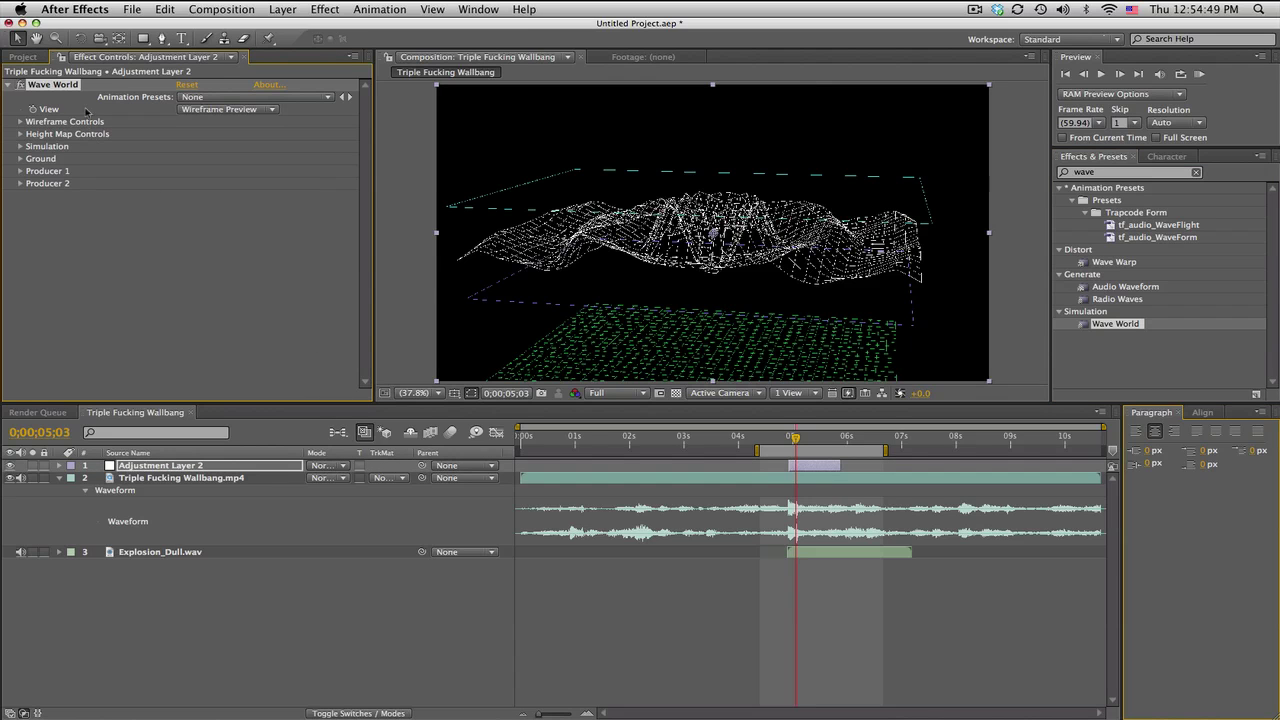
pyautogui.press('Delete')
pyautogui.moveTo(1114, 262); pyautogui.dragTo(759, 242)
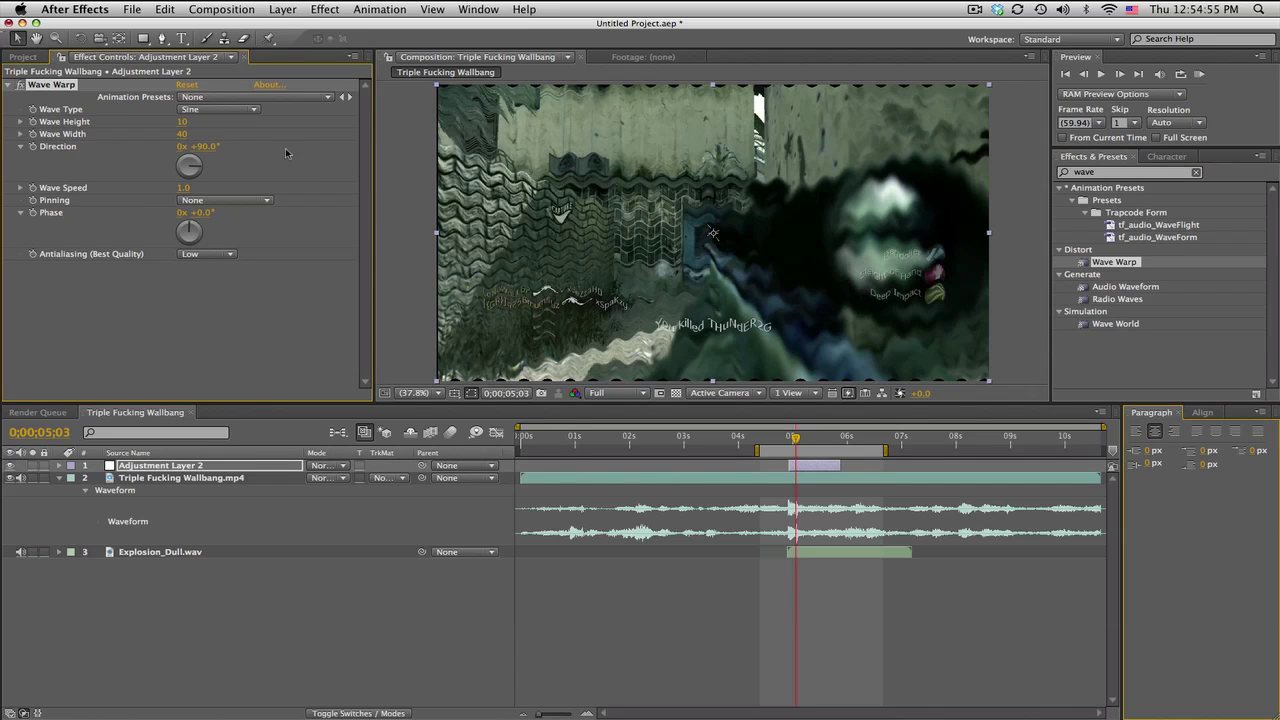
# Step: Set Wave Warp's width to 5 and pin it at the horizontal edges
pyautogui.click(186, 136)
pyautogui.write('5')
pyautogui.press('Return')
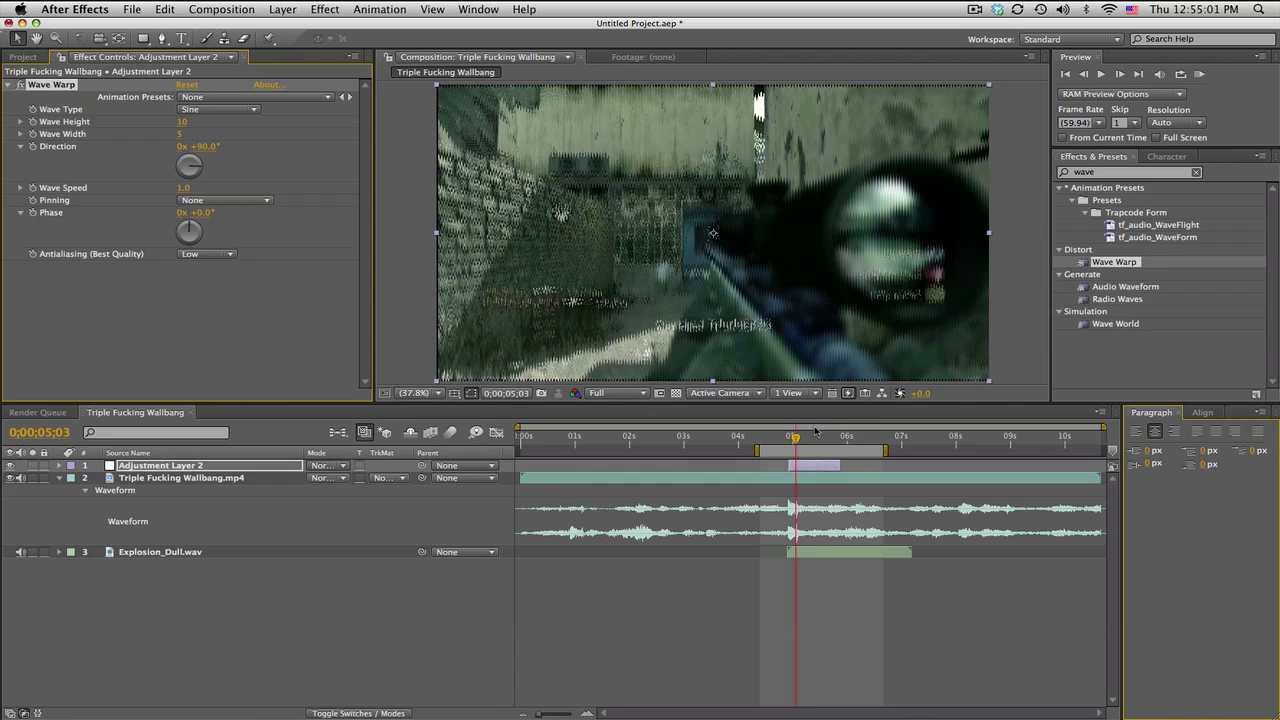
pyautogui.click(214, 201)
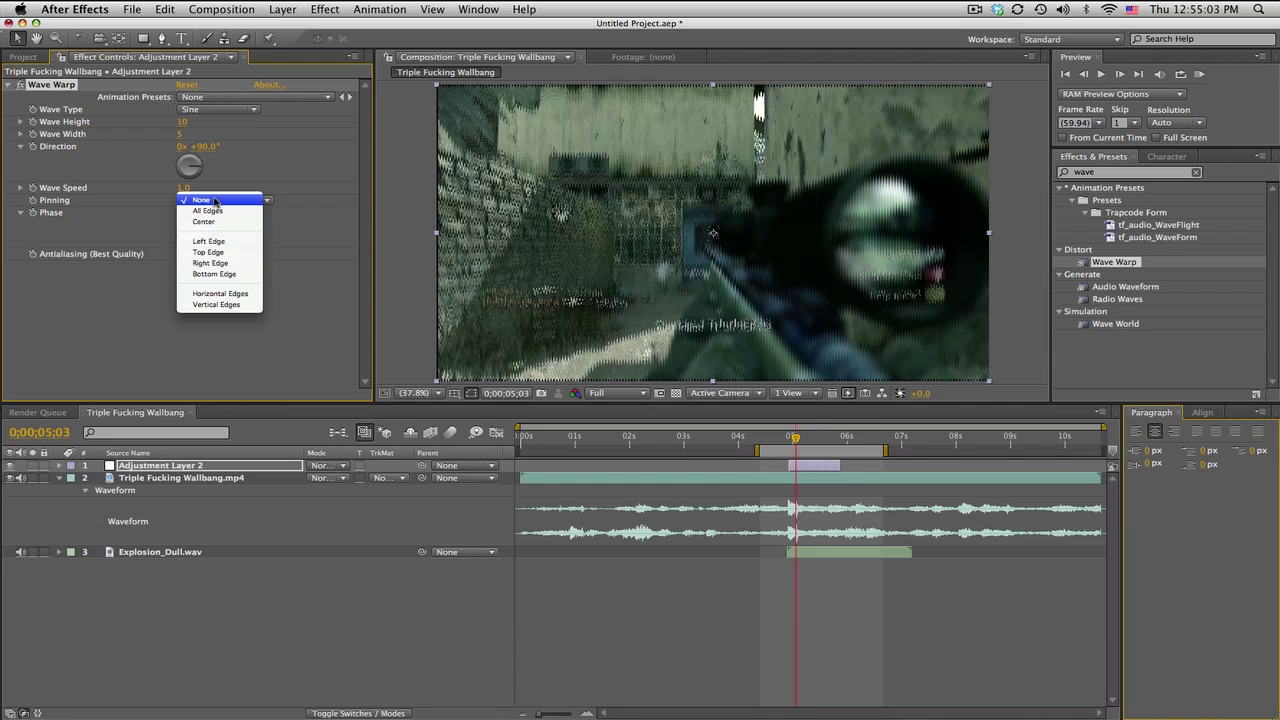
pyautogui.click(221, 208)
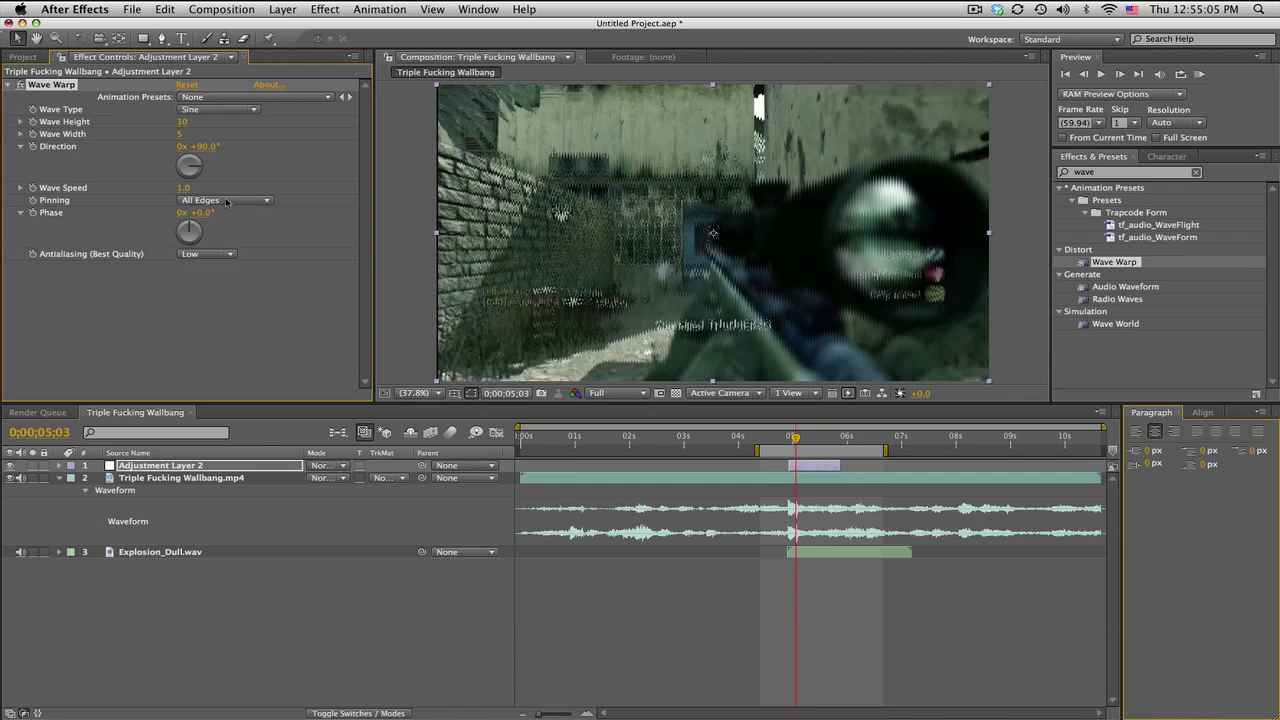
pyautogui.click(227, 201)
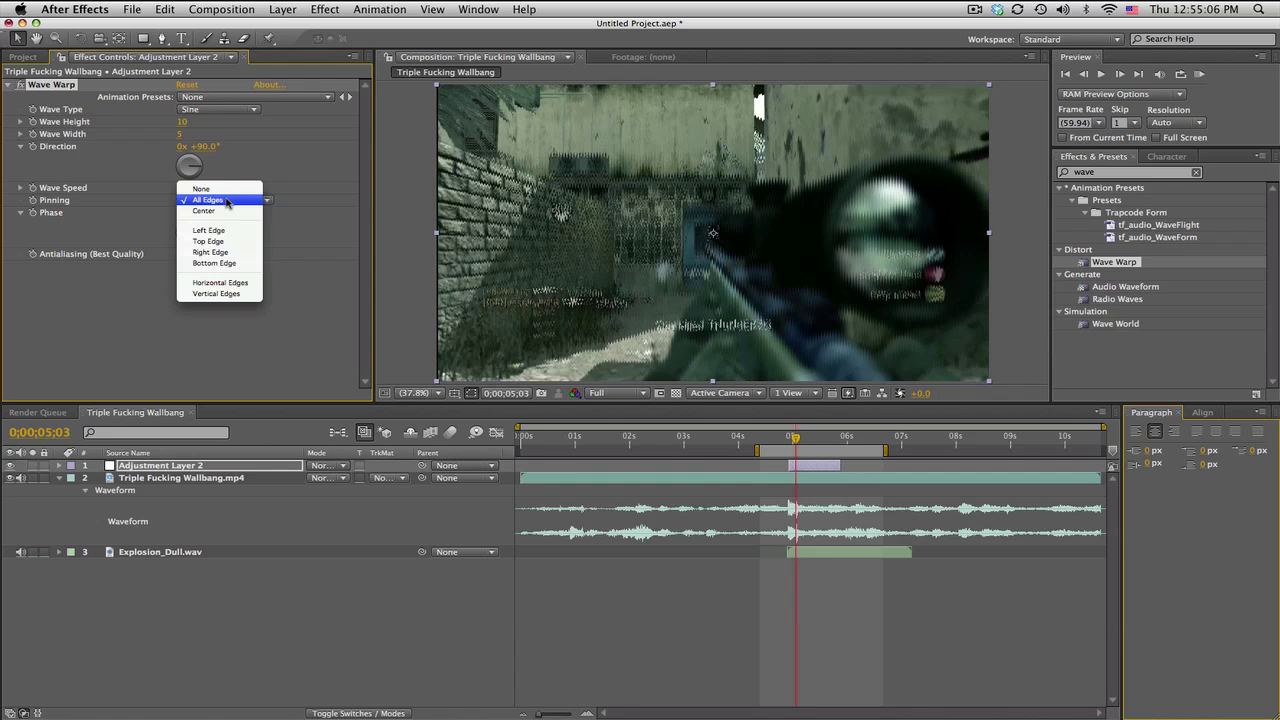
pyautogui.click(224, 283)
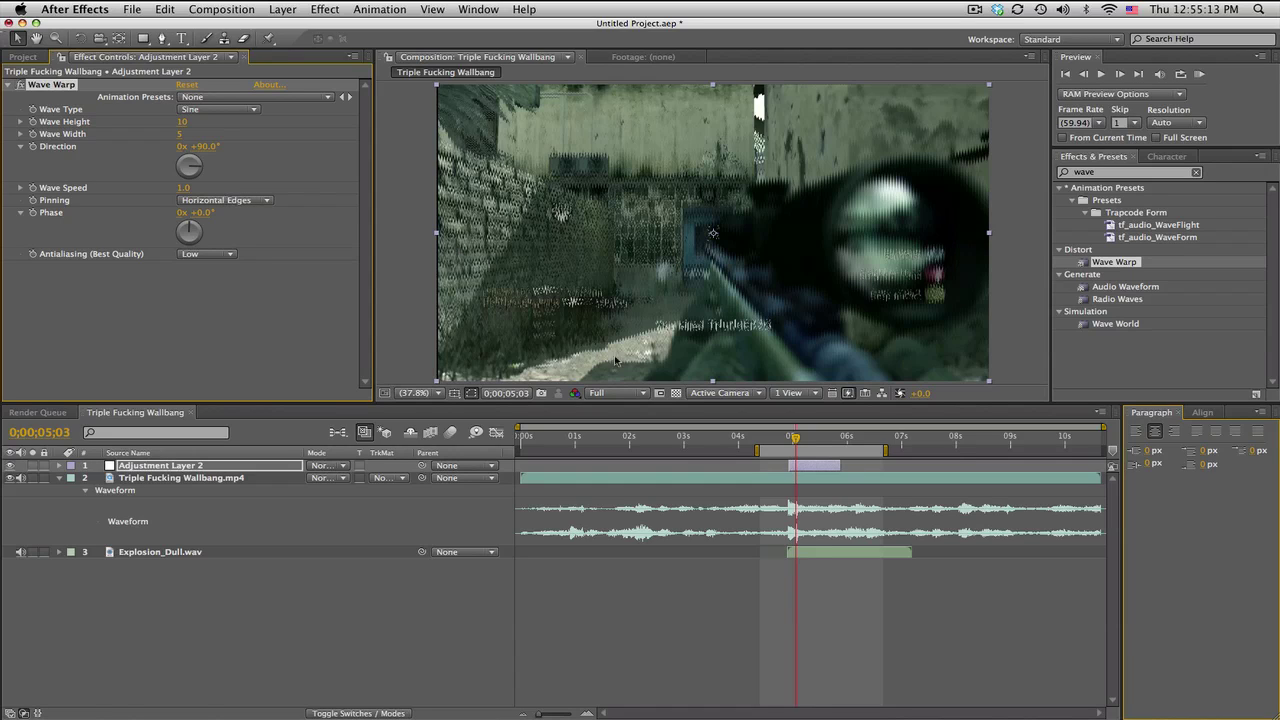
# Step: Switch the wave type to Smooth Noise and move to 0;00;04;58
pyautogui.click(243, 112)
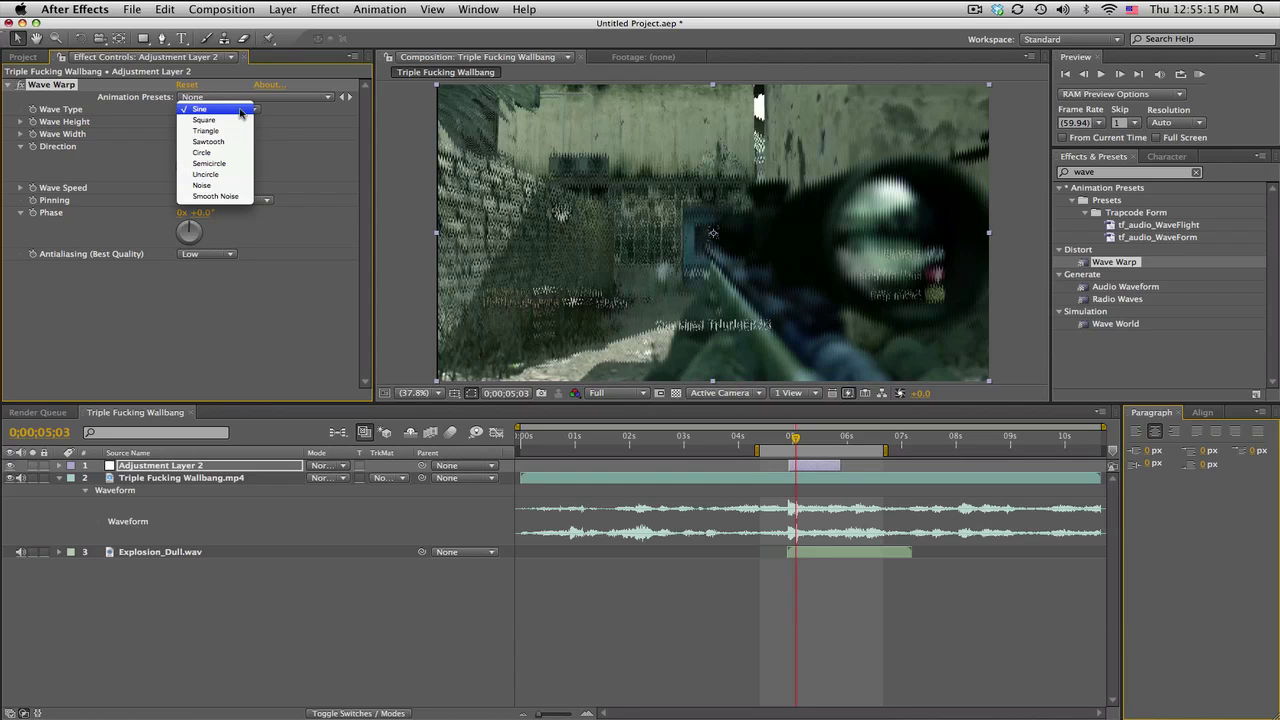
pyautogui.click(240, 110)
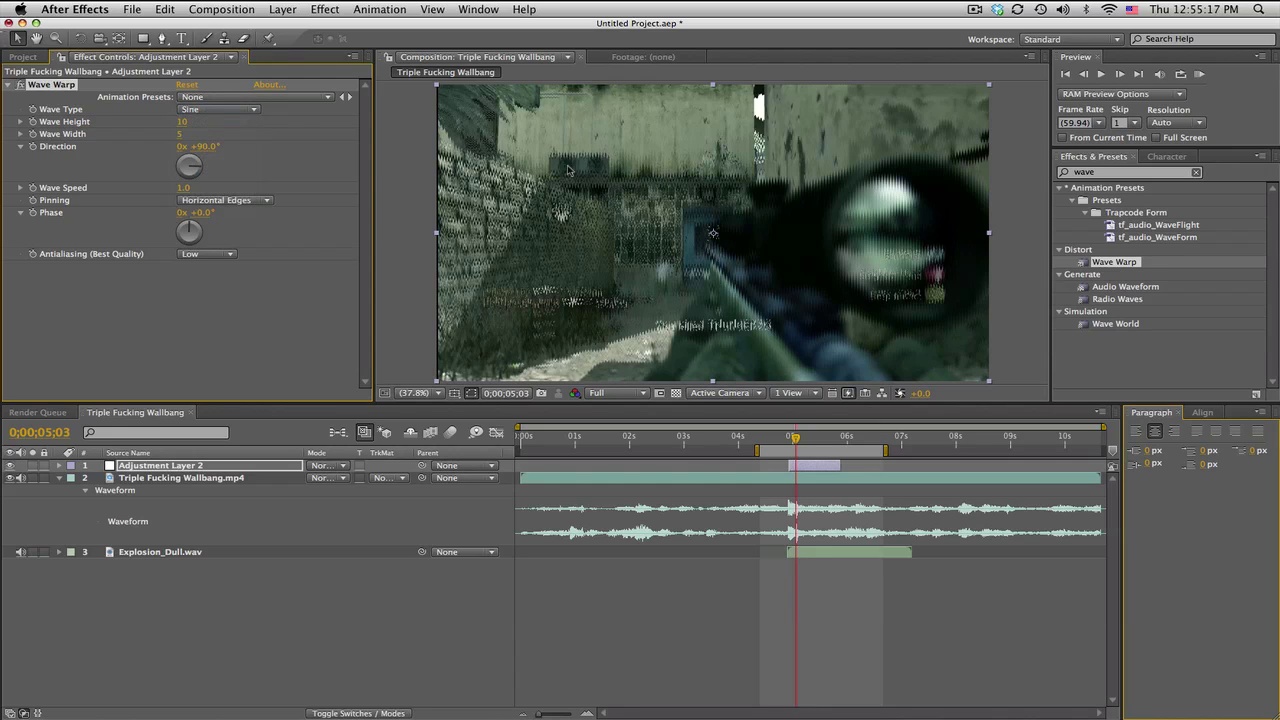
pyautogui.click(230, 111)
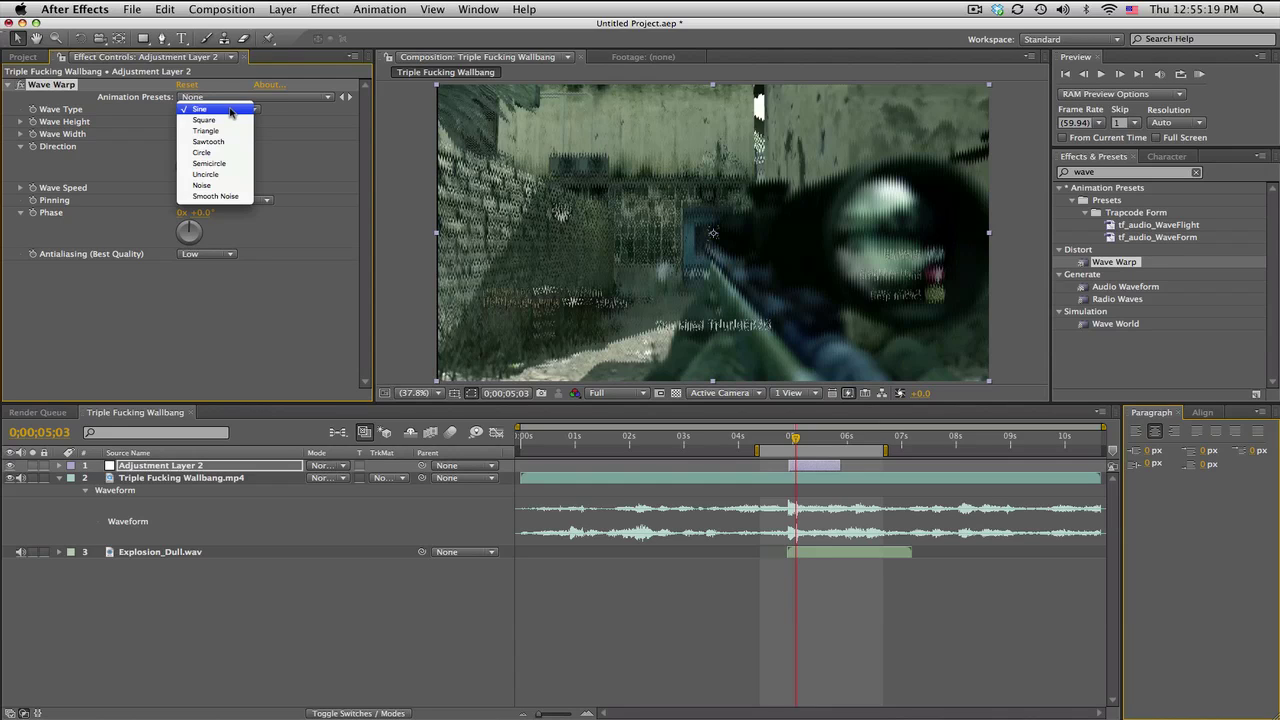
pyautogui.click(232, 196)
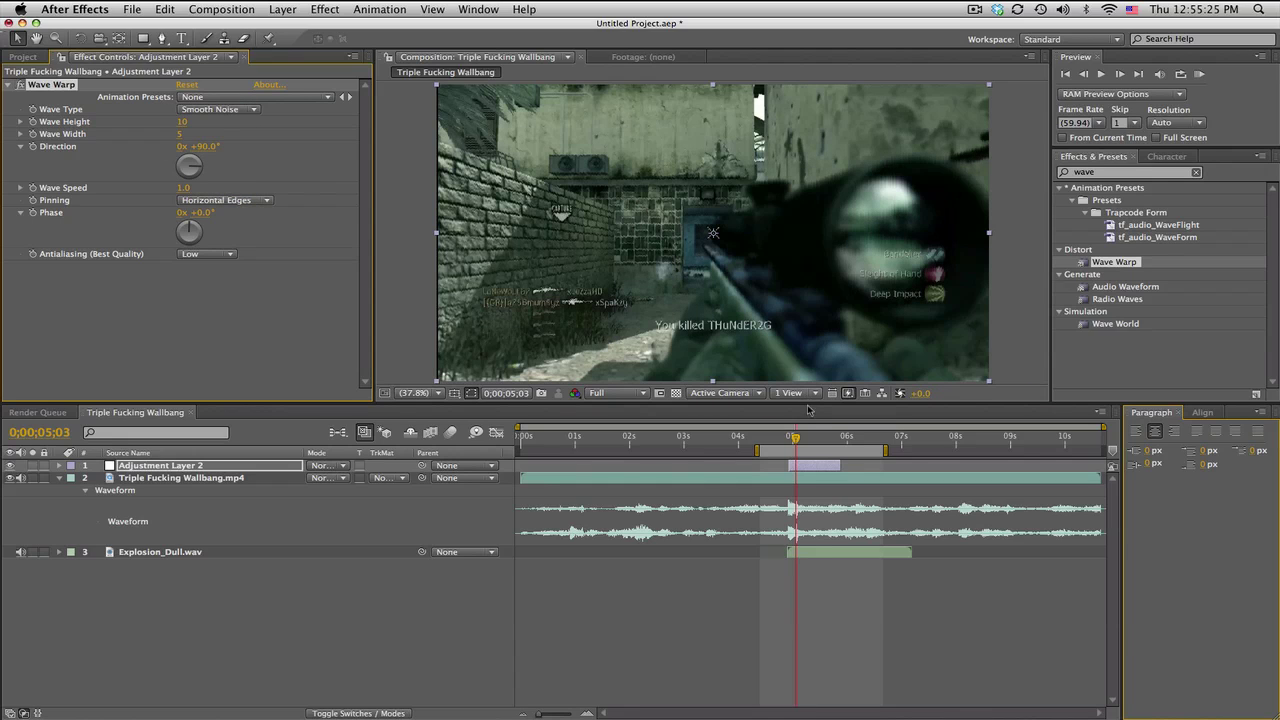
pyautogui.moveTo(795, 436); pyautogui.dragTo(791, 438)
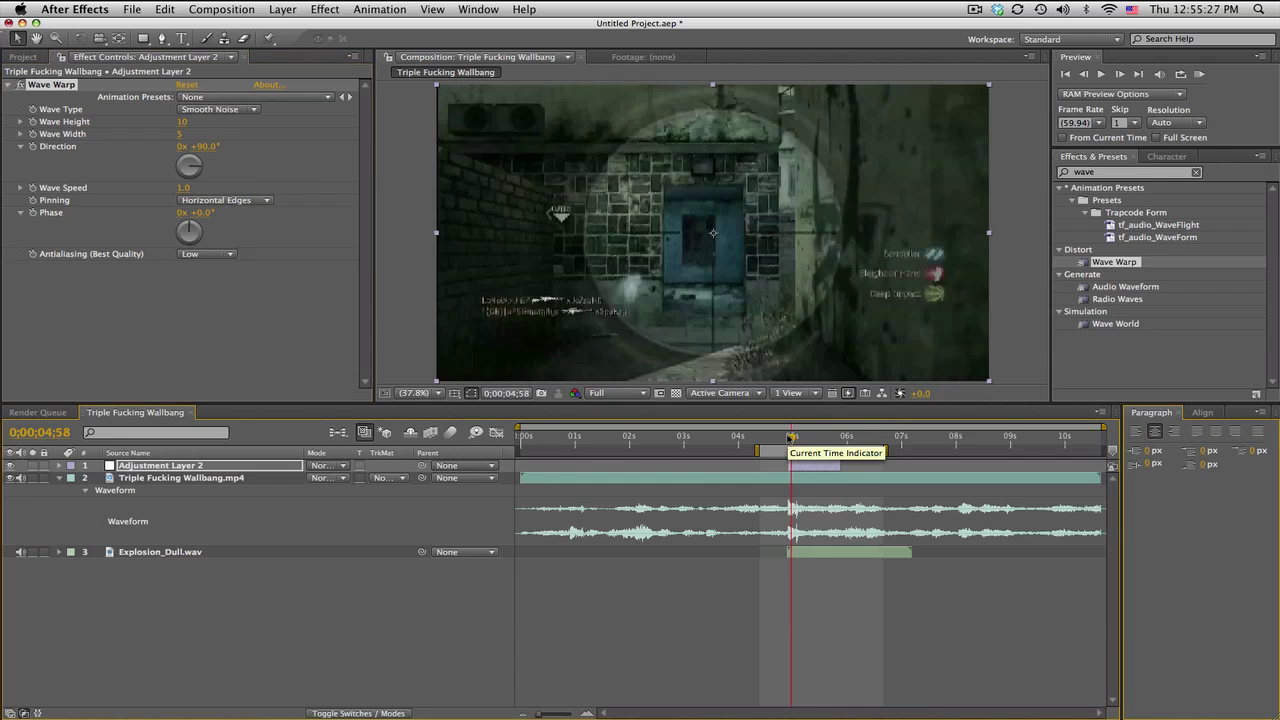
# Step: Keyframe Wave Height at 200 at 0;00;04;58 and 0 at 0;00;05;50
pyautogui.click(182, 122)
pyautogui.write('100')
pyautogui.press('Return')
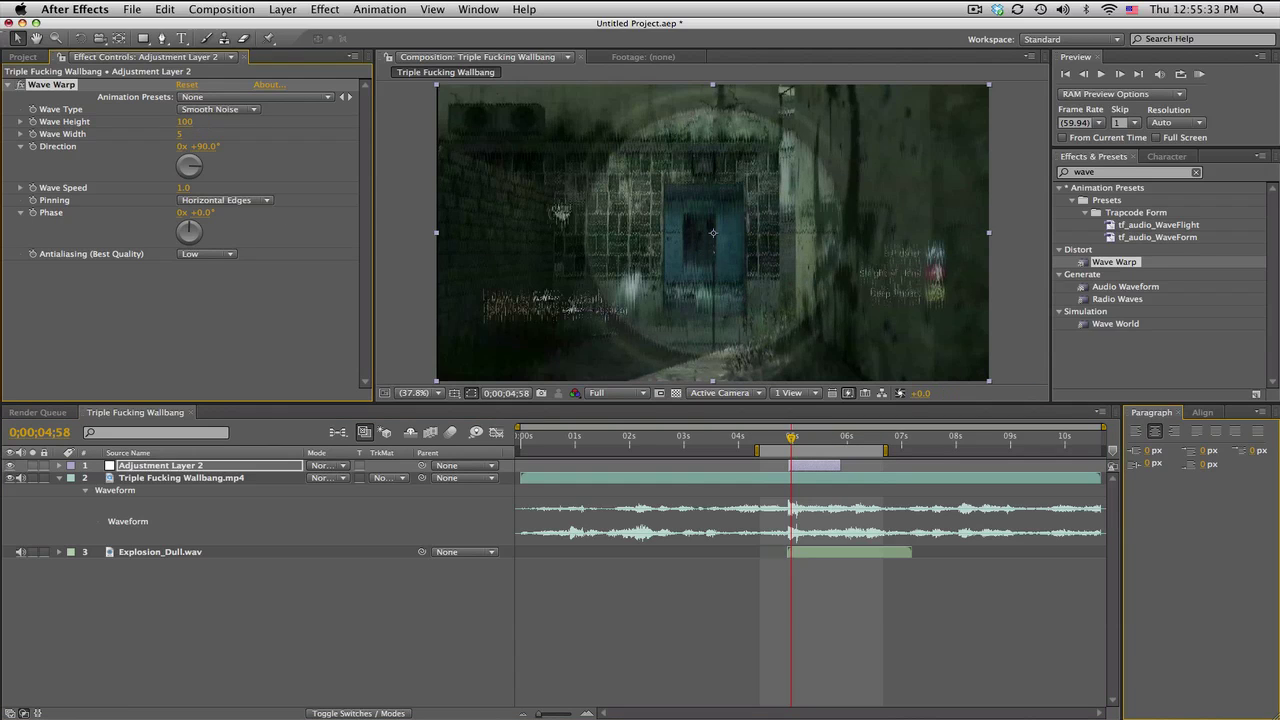
pyautogui.click(184, 121)
pyautogui.write('200')
pyautogui.press('Return')
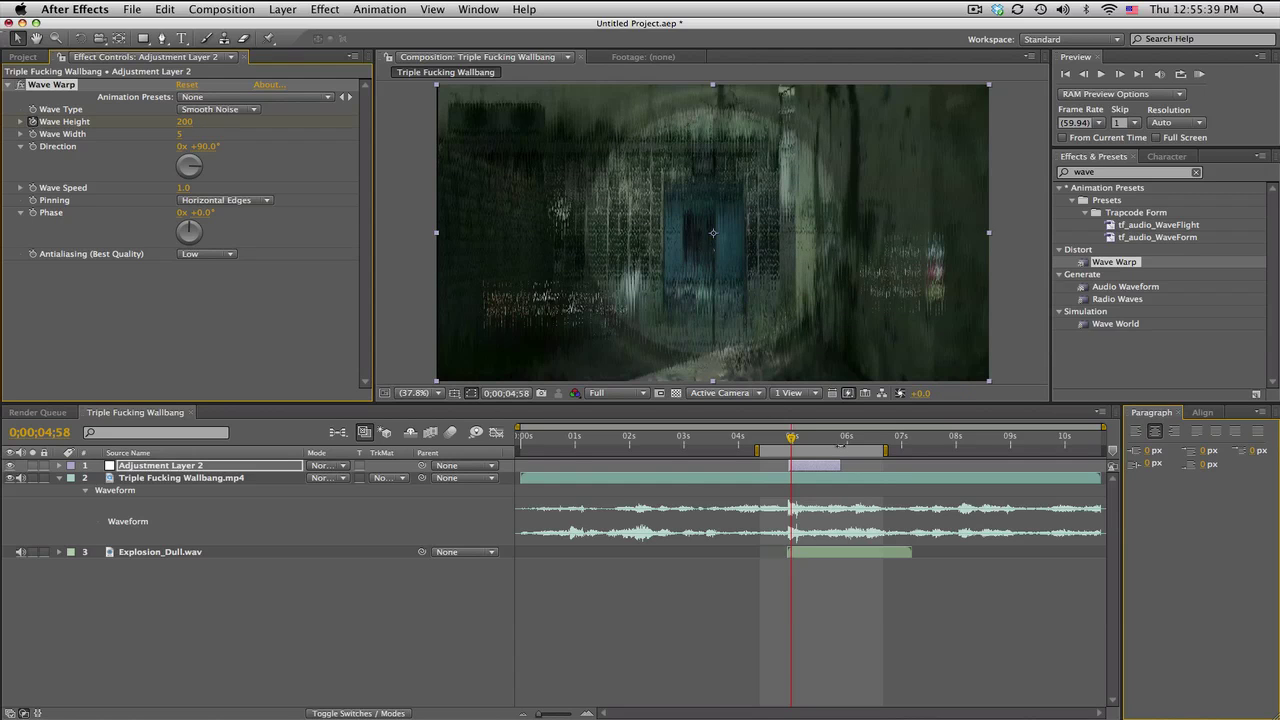
pyautogui.click(840, 444)
pyautogui.click(184, 121)
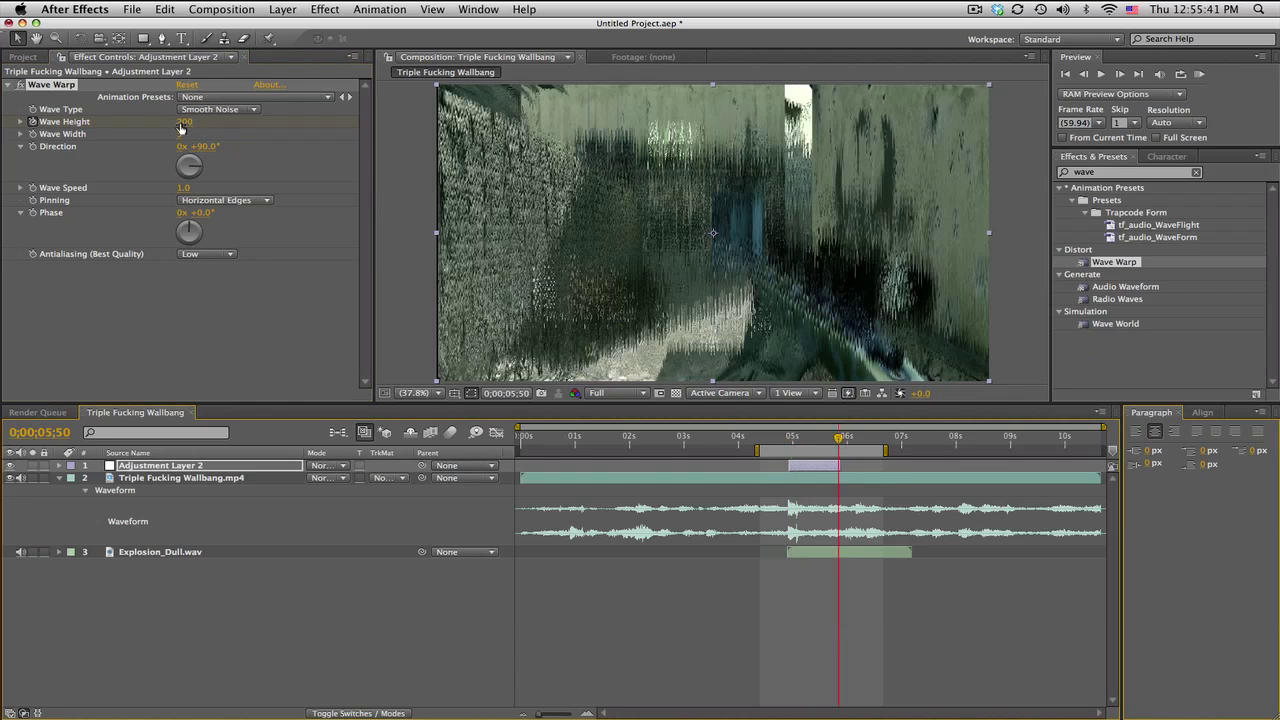
pyautogui.write('0')
pyautogui.press('Return')
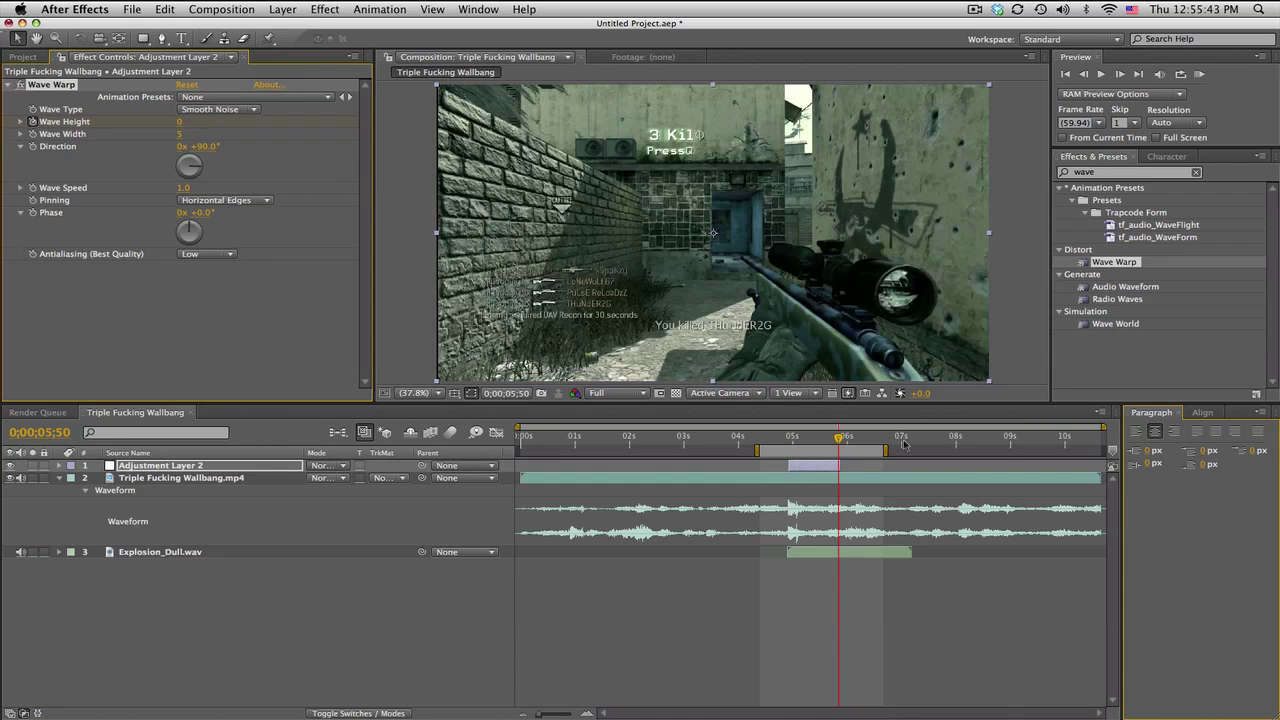
pyautogui.moveTo(789, 446)
pyautogui.mouseDown()
pyautogui.moveTo(816, 441)
pyautogui.moveTo(790, 441)
pyautogui.mouseUp()
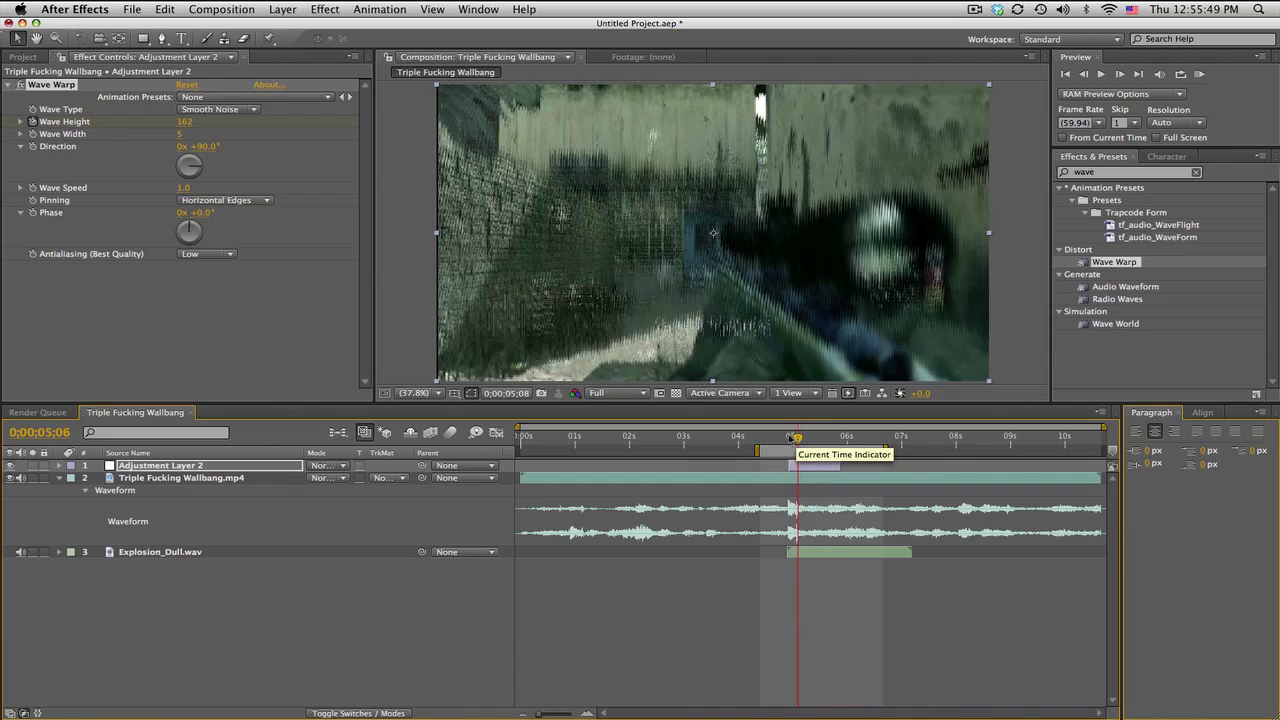
# Step: Keyframe Phase, raising it to 97 degrees at 0;00;05;51, and review the animated warp
pyautogui.click(34, 212)
pyautogui.click(837, 436)
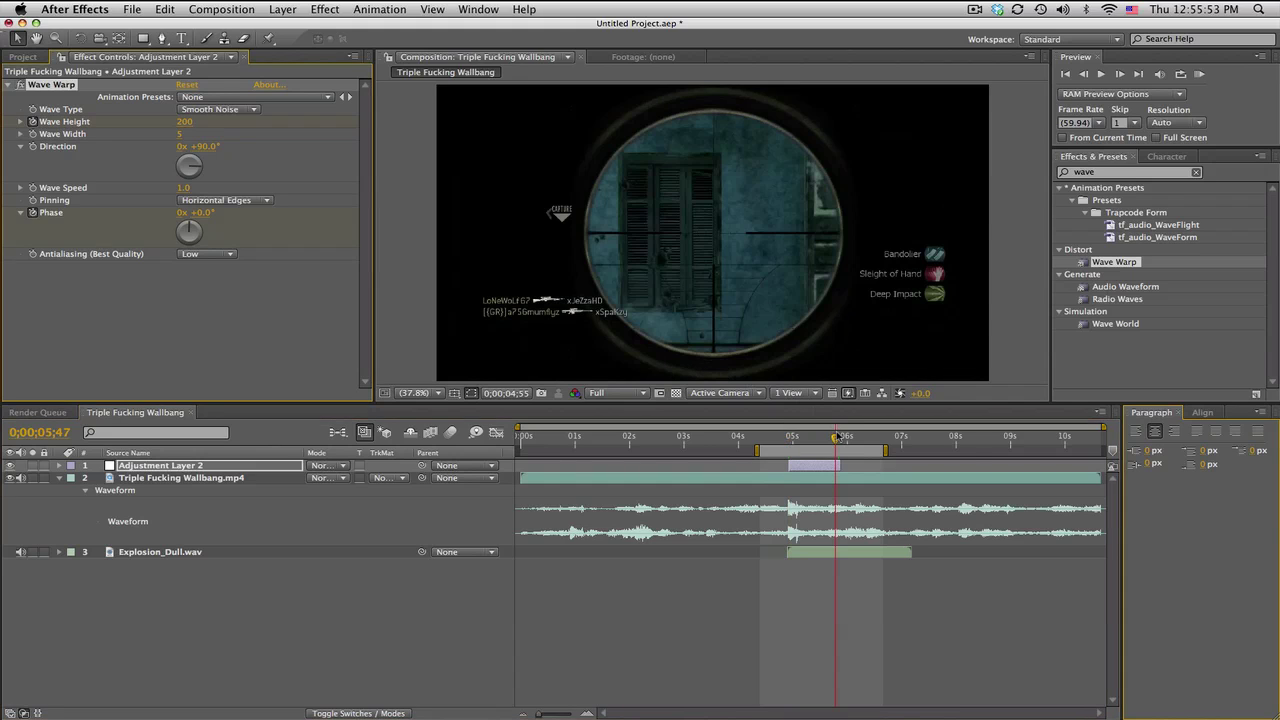
pyautogui.moveTo(198, 215); pyautogui.dragTo(308, 212)
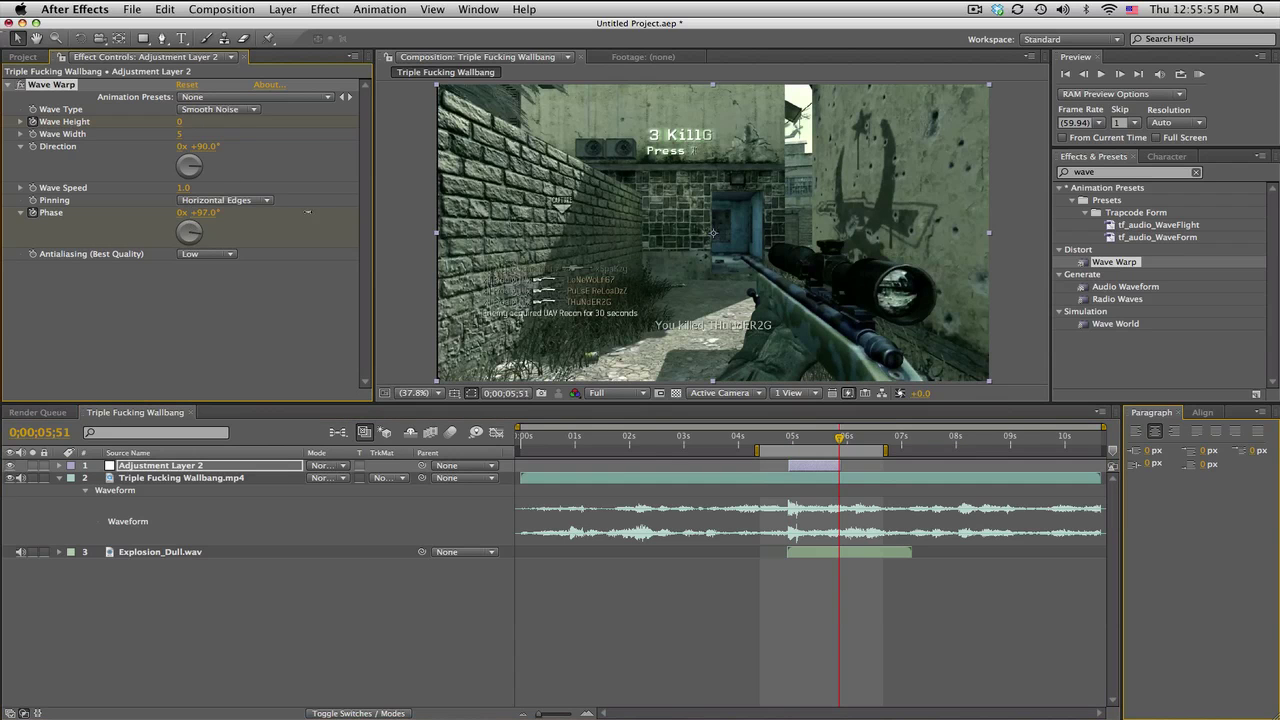
pyautogui.moveTo(791, 438); pyautogui.dragTo(834, 440)
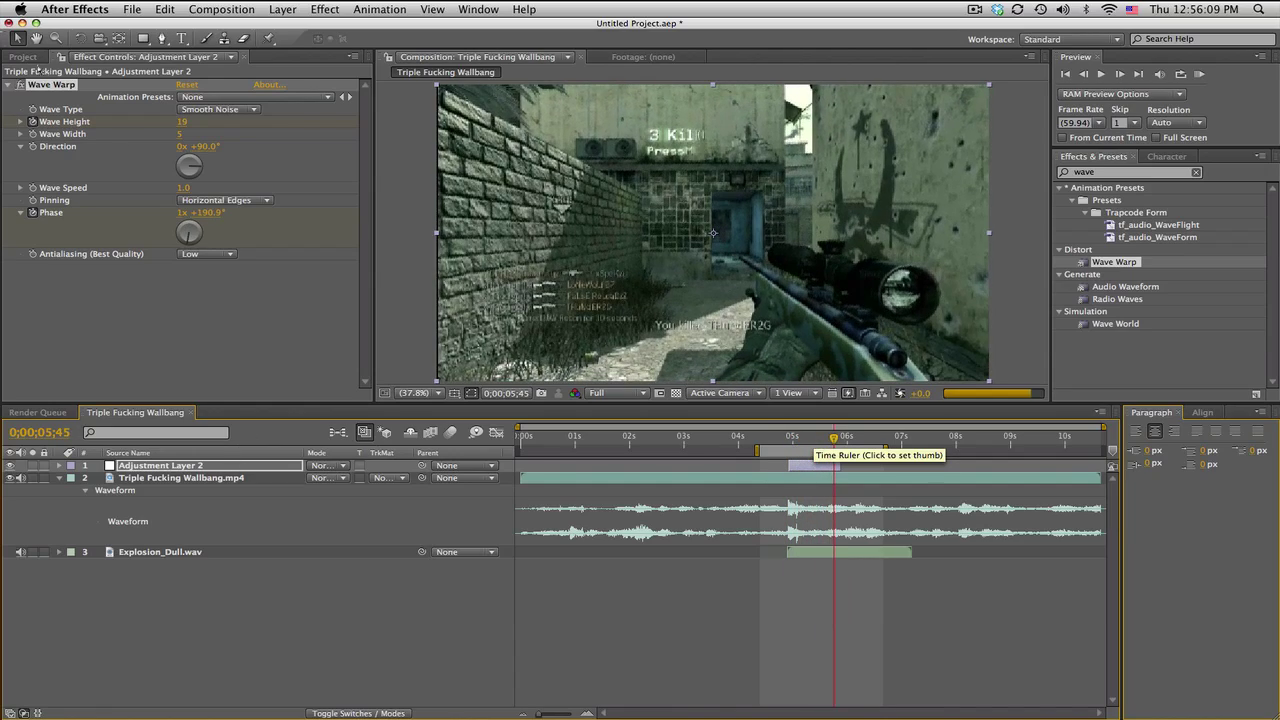
# Step: Apply Scatter from a 'scatt' search, with Vertical grain and Scatter Amount dragged down to 0
pyautogui.press('Delete')
pyautogui.click(1141, 171)
pyautogui.write('scatt')
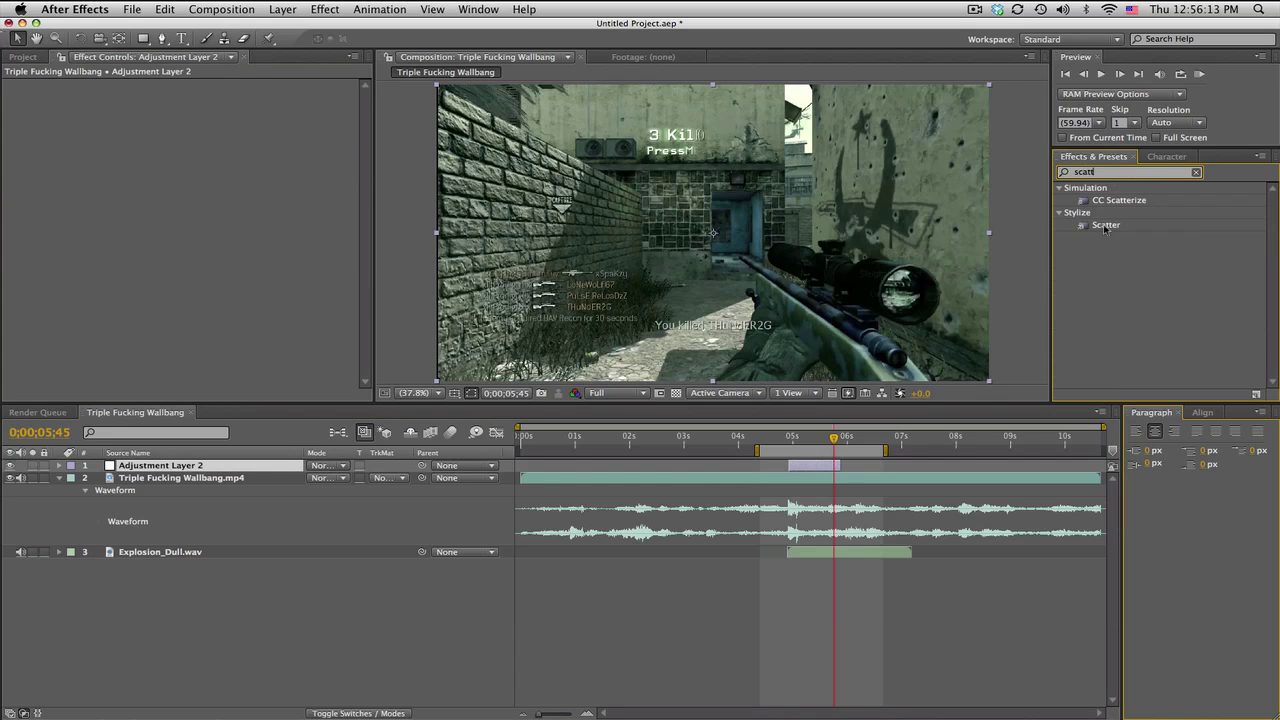
pyautogui.moveTo(1108, 228); pyautogui.dragTo(225, 244)
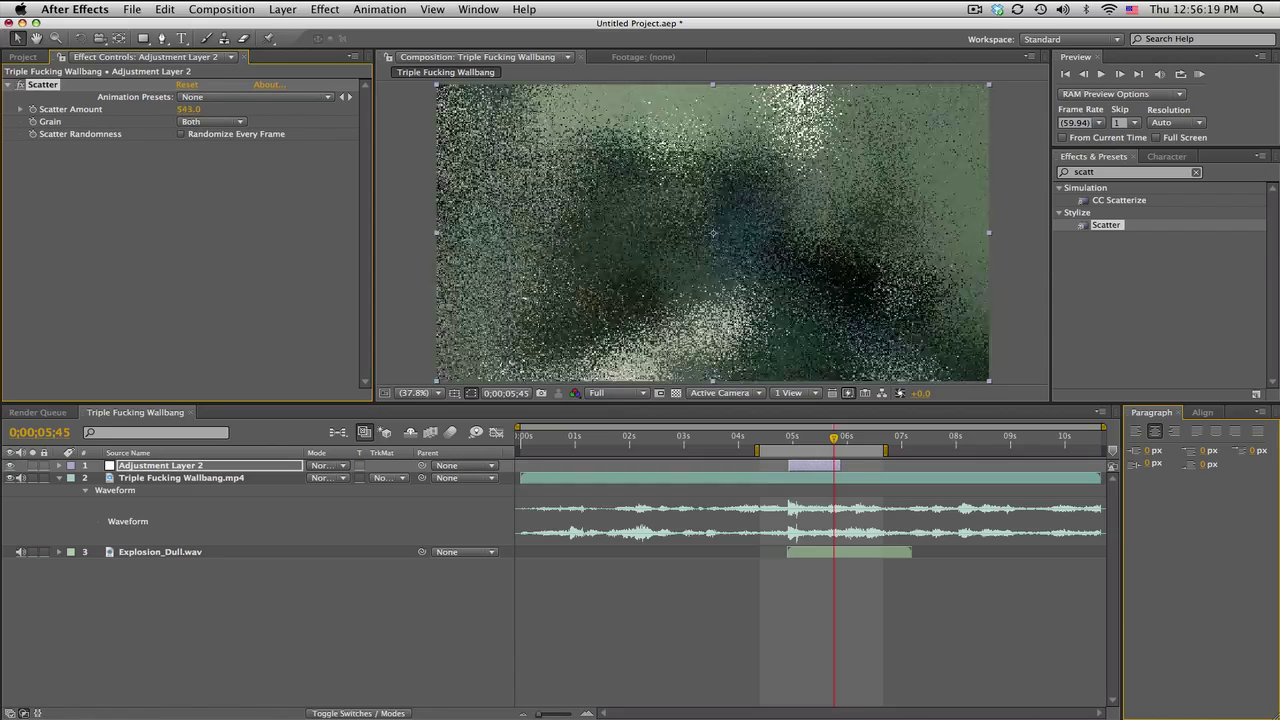
pyautogui.click(225, 125)
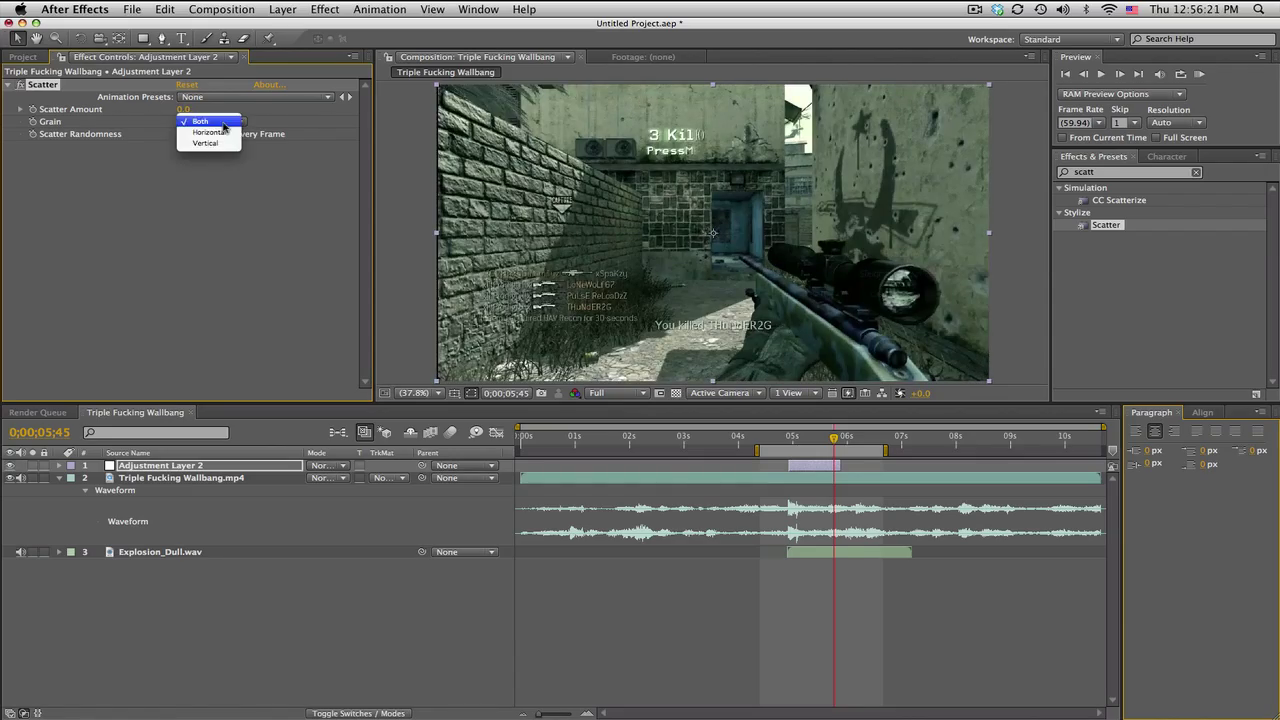
pyautogui.click(226, 146)
pyautogui.moveTo(288, 106); pyautogui.dragTo(120, 134)
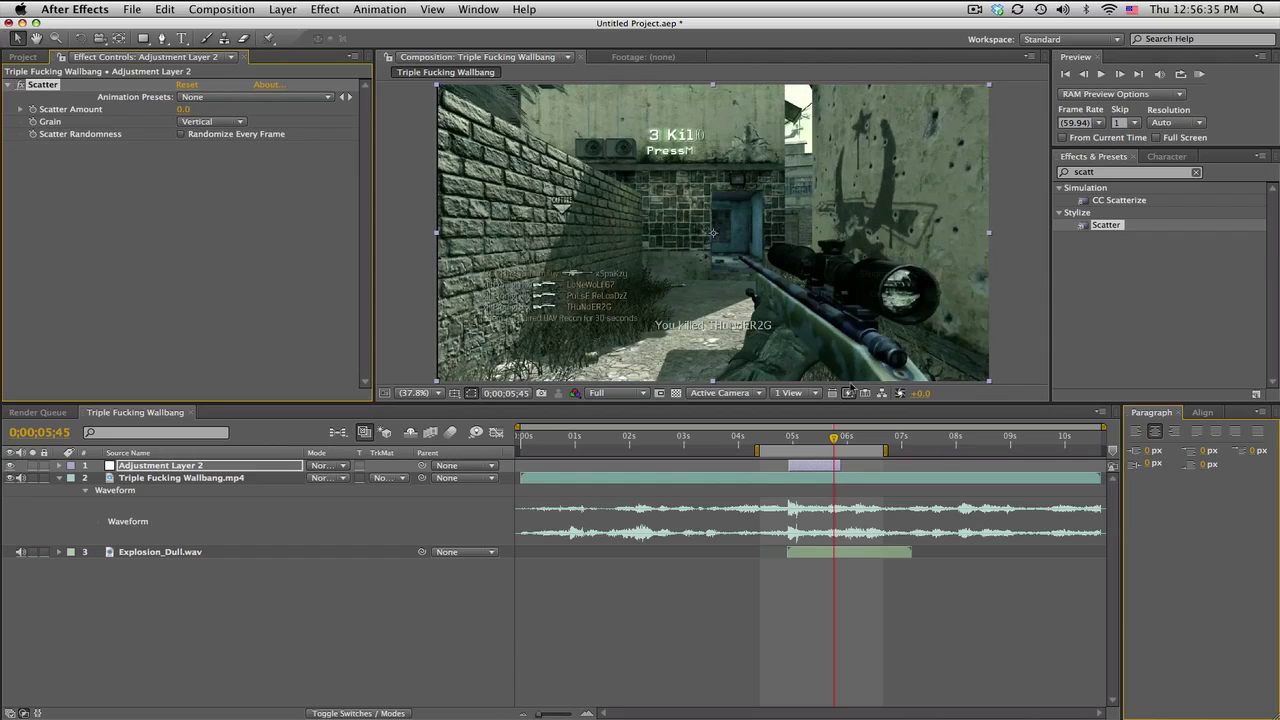
# Step: Keyframe Scatter Amount at 500 at 0;00;04;56 and 0 at 0;00;05;50
pyautogui.click(792, 446)
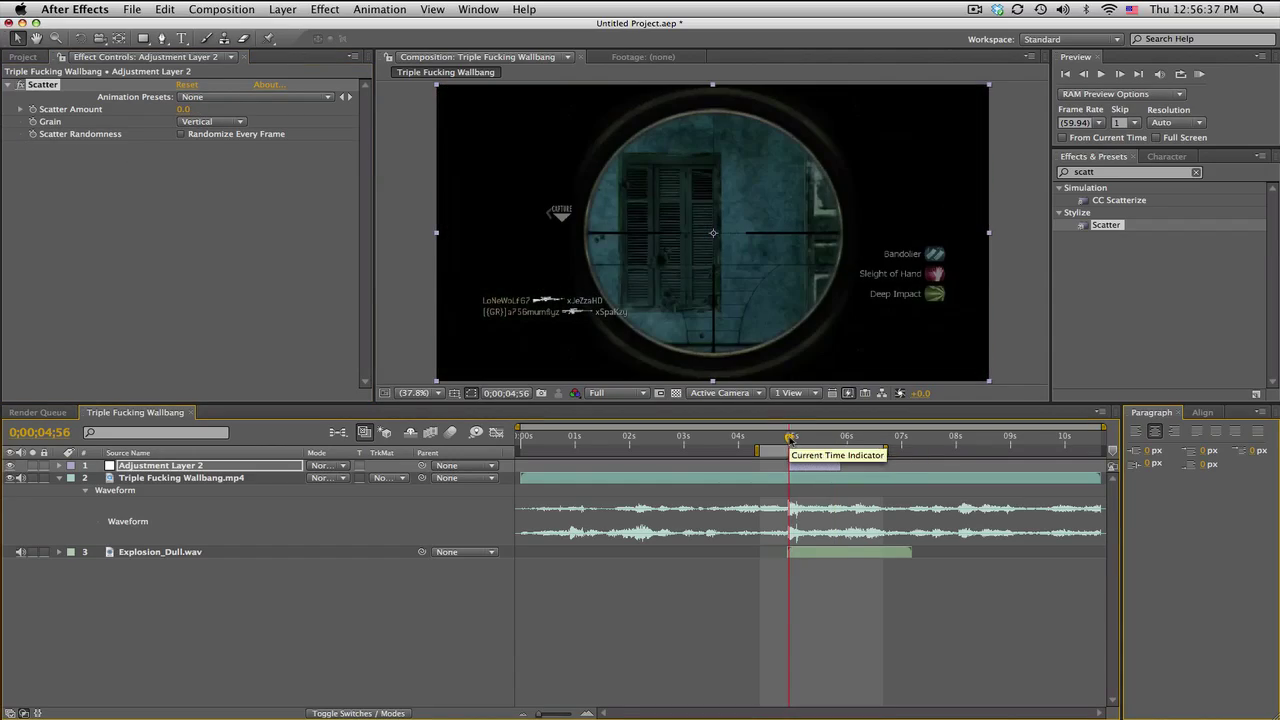
pyautogui.click(32, 108)
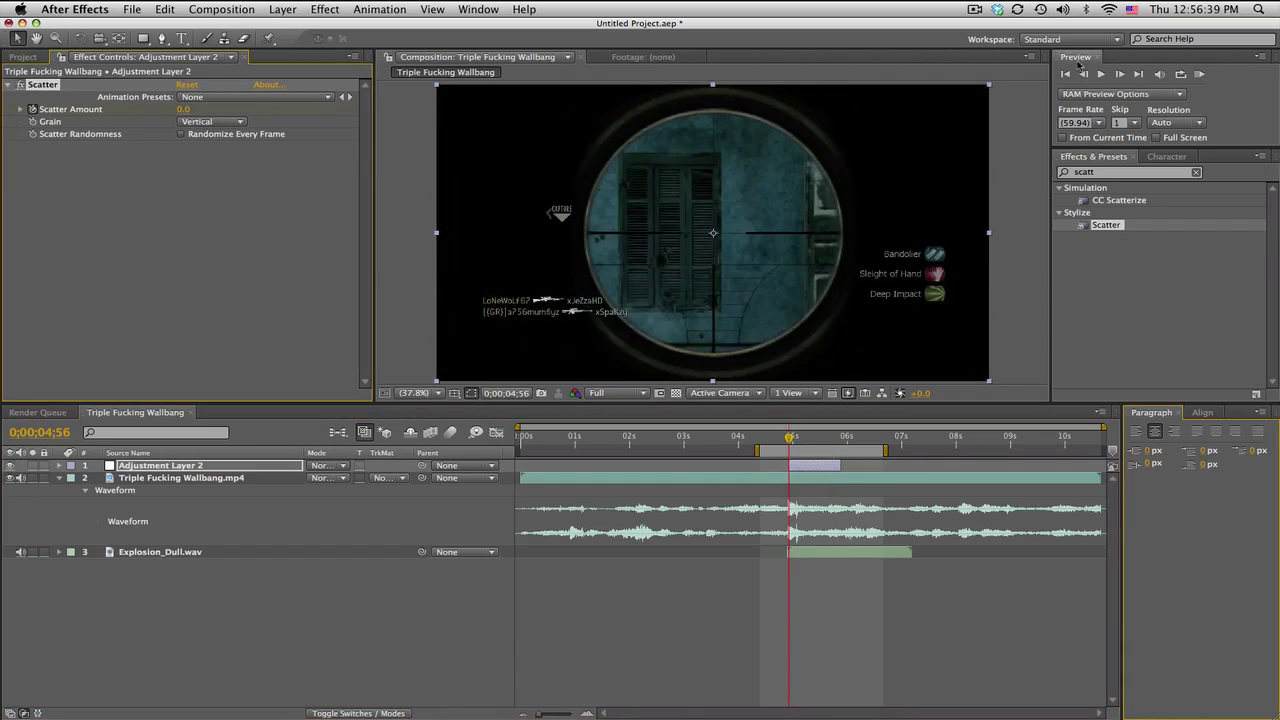
pyautogui.click(181, 109)
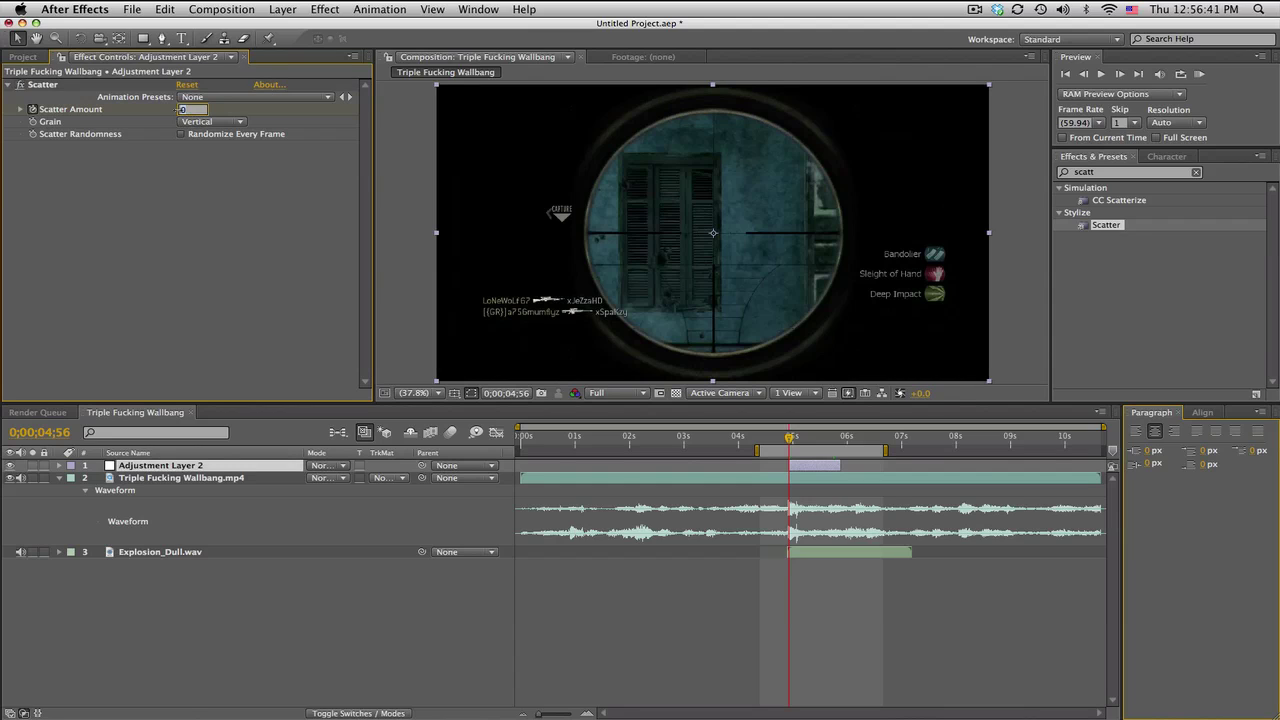
pyautogui.write('500')
pyautogui.press('Return')
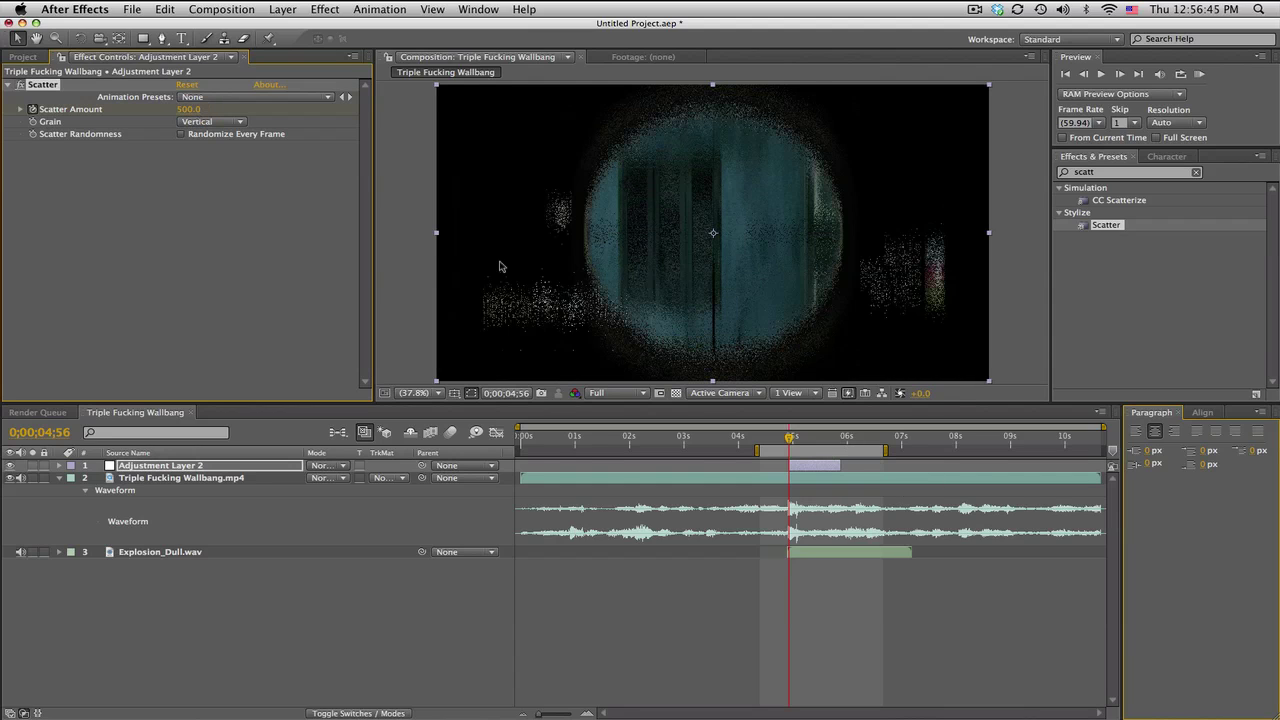
pyautogui.click(839, 441)
pyautogui.click(190, 109)
pyautogui.write('0')
pyautogui.press('Return')
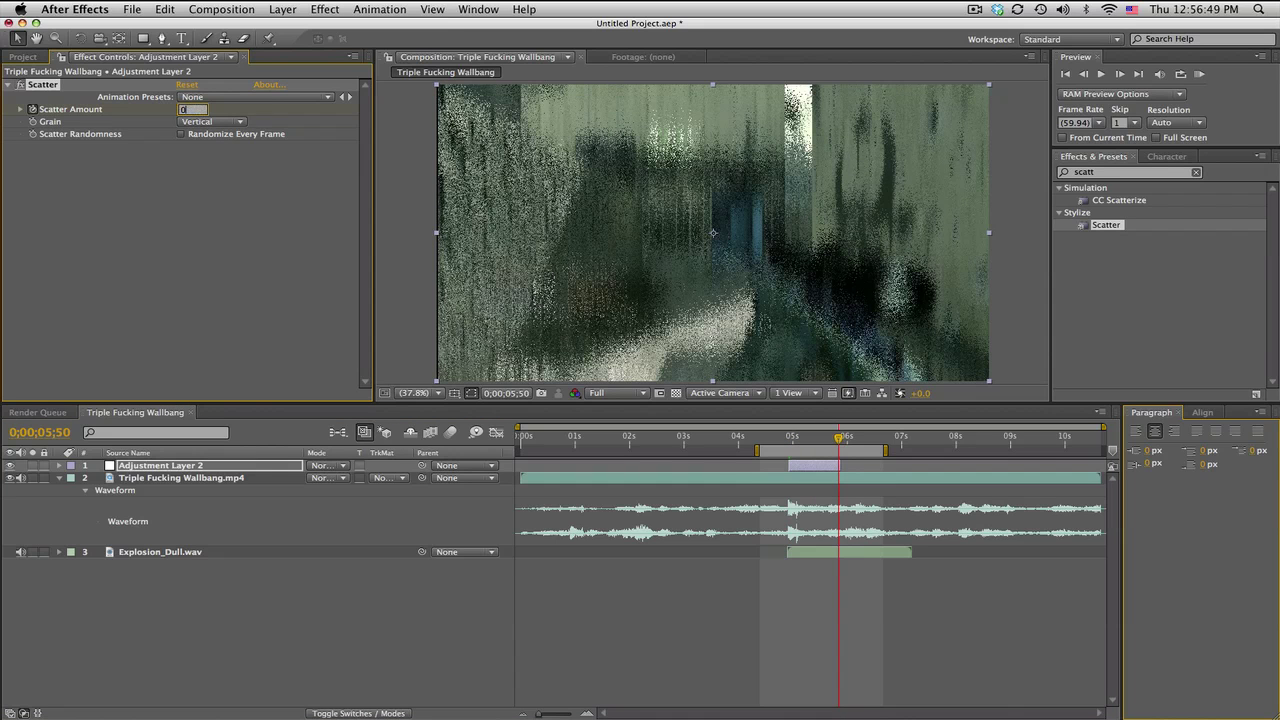
# Step: Turn on Randomize Every Frame and scrub through the burst to check the scatter
pyautogui.moveTo(780, 438); pyautogui.dragTo(833, 438)
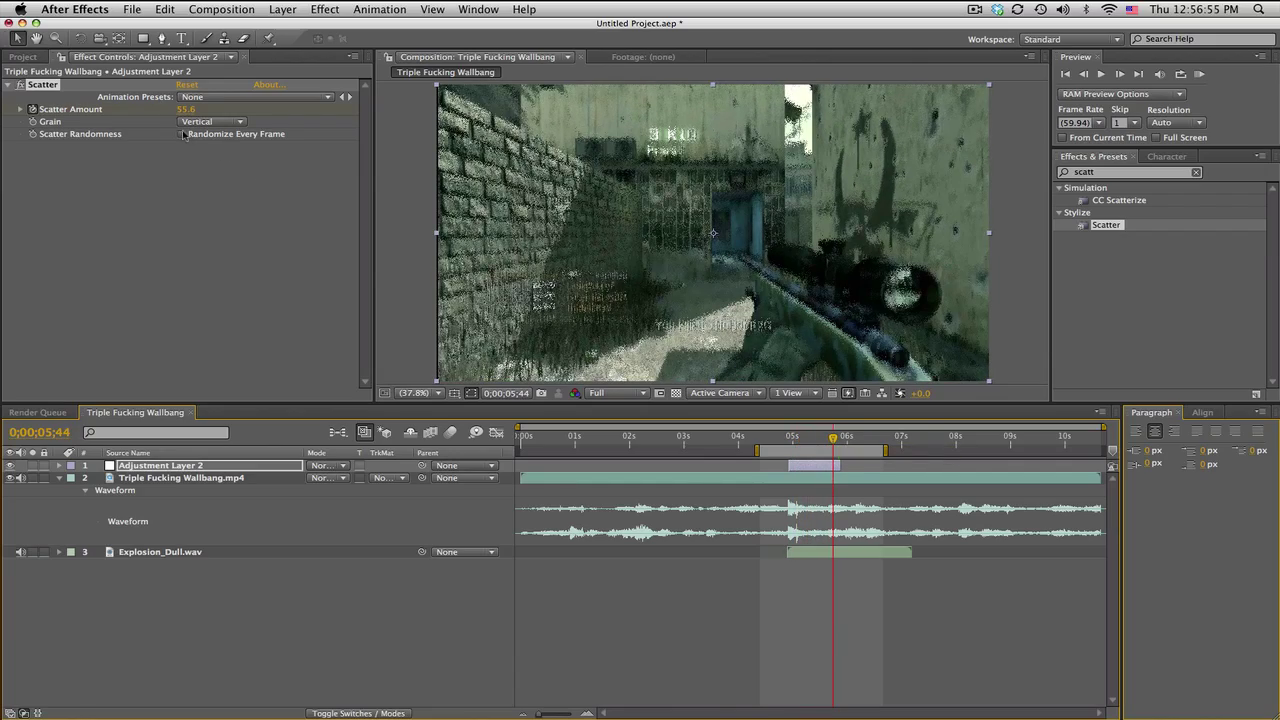
pyautogui.click(181, 134)
pyautogui.click(799, 439)
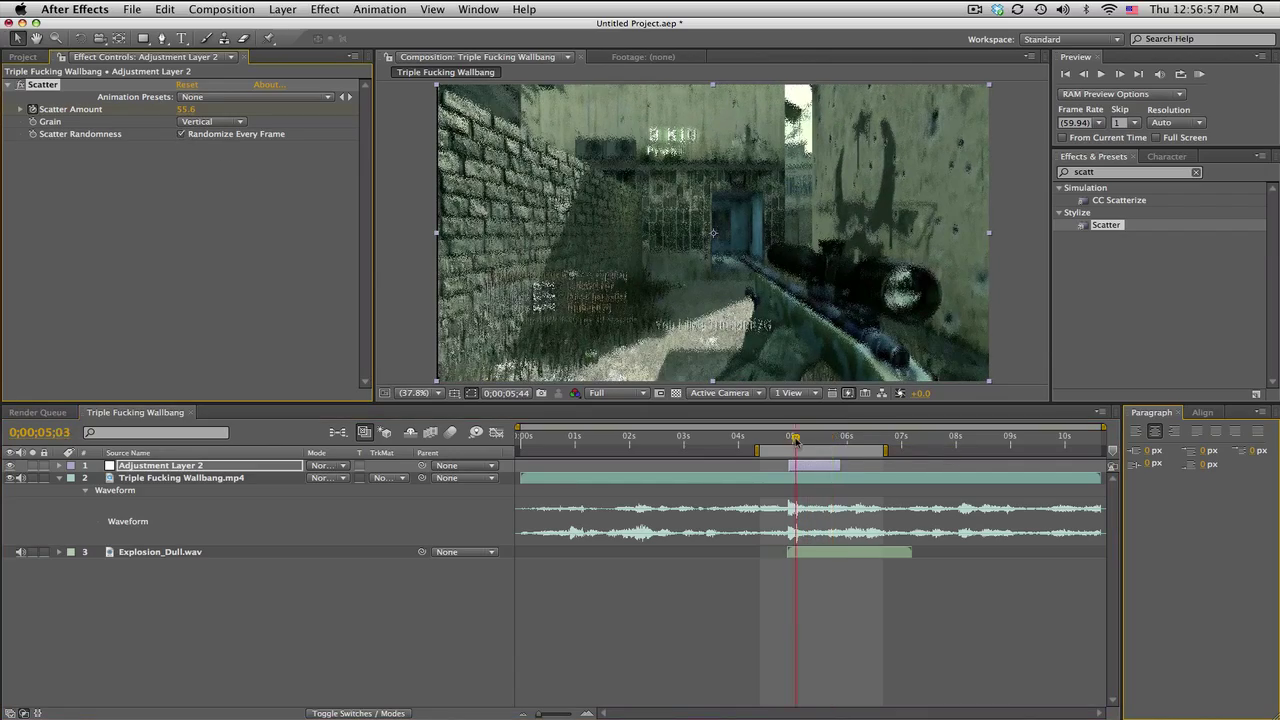
pyautogui.moveTo(801, 439); pyautogui.dragTo(845, 437)
pyautogui.click(1201, 76)
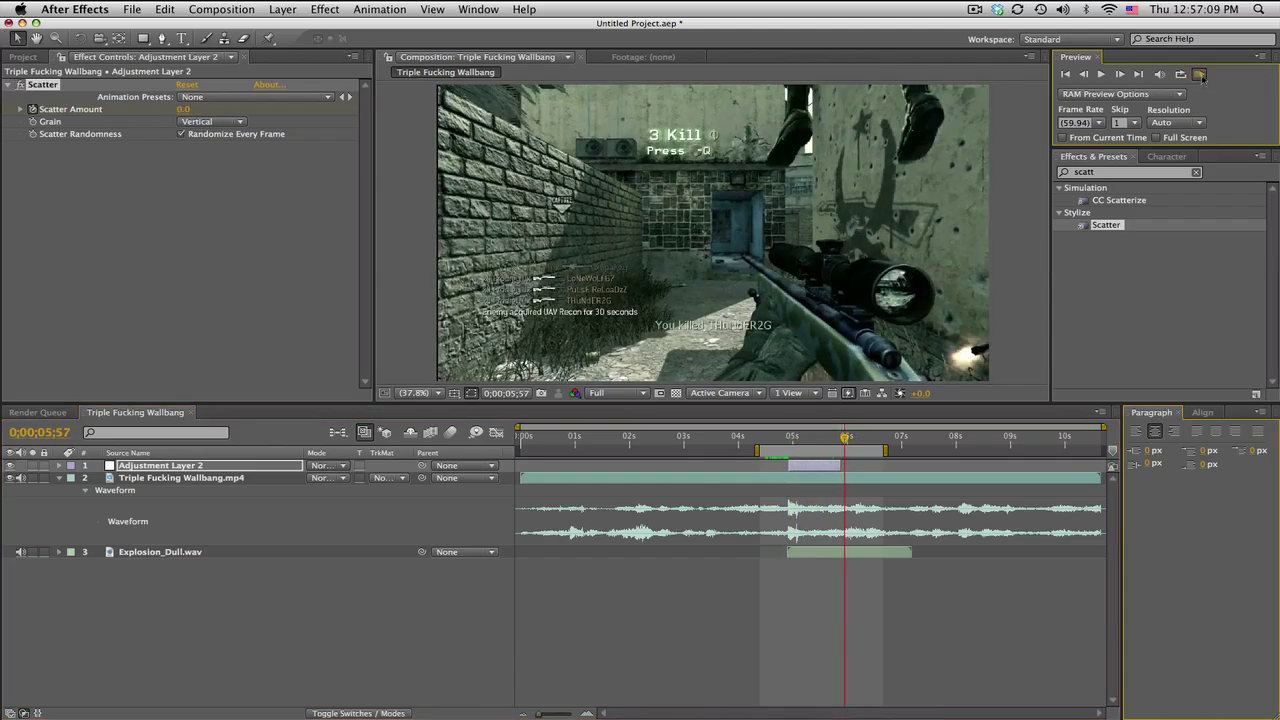